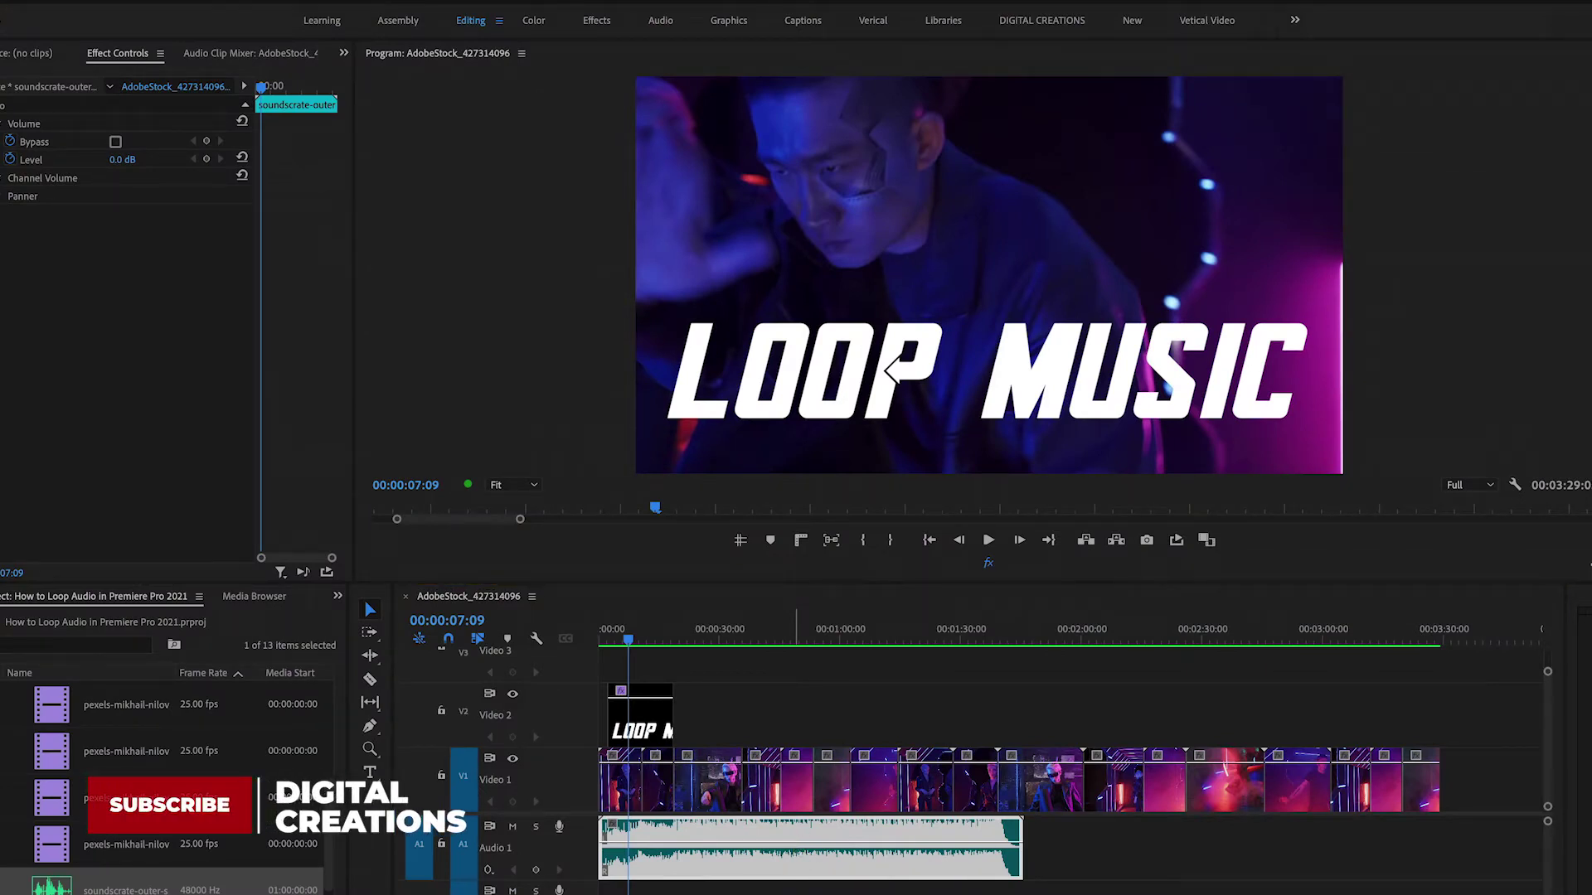
Maximize the Timeline and scrub through the sequence to see where the Audio 1 music ends
{"action": "left_click", "coordinate": [835, 885]}
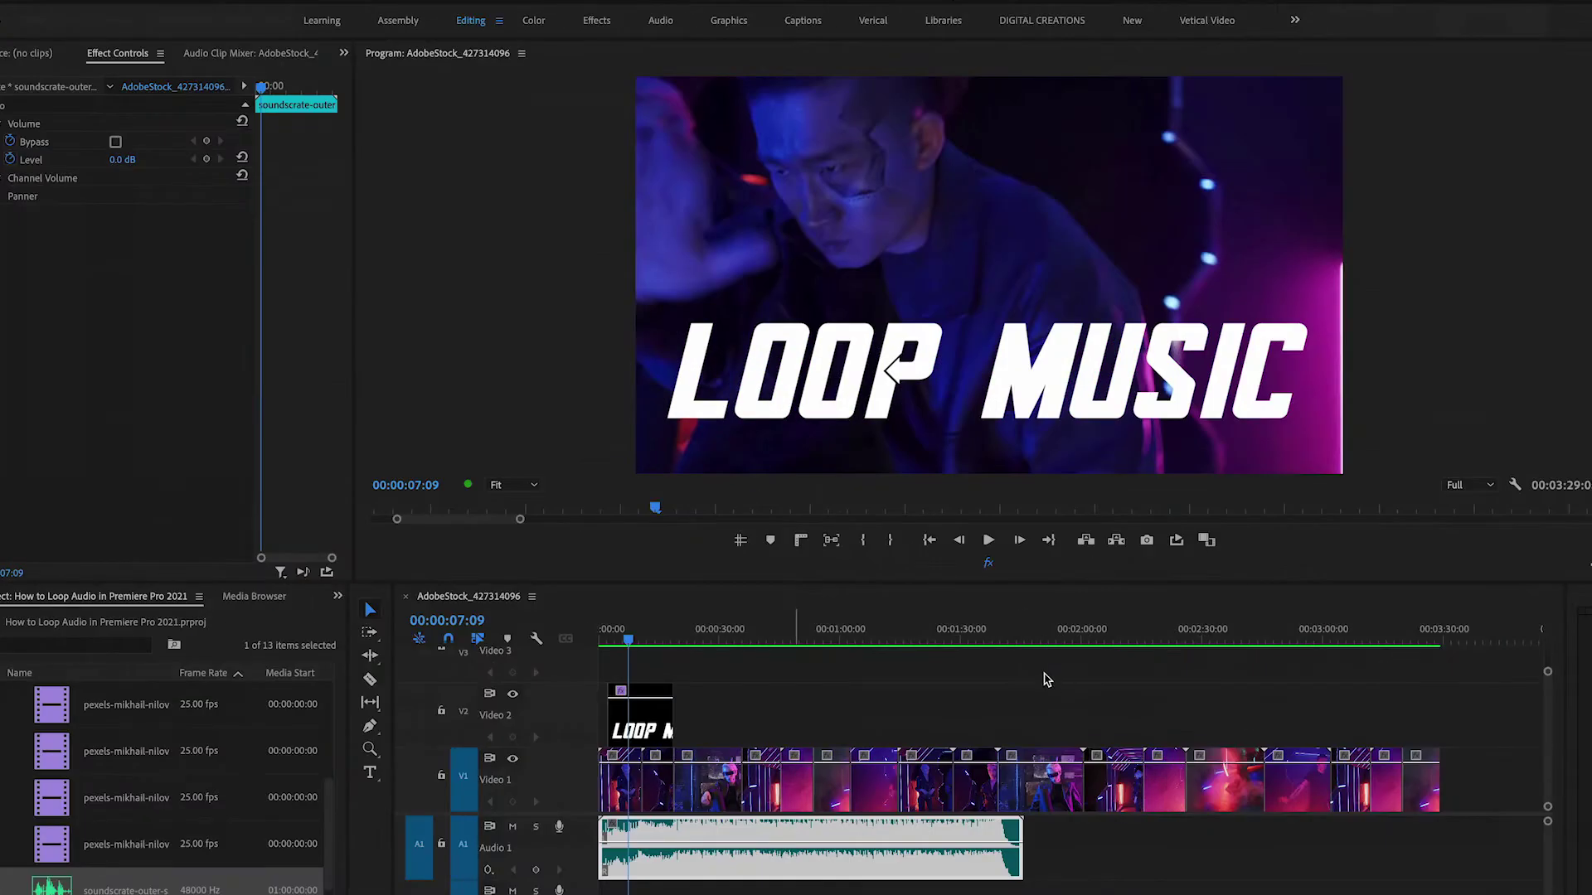
{"action": "left_click", "coordinate": [1043, 678]}
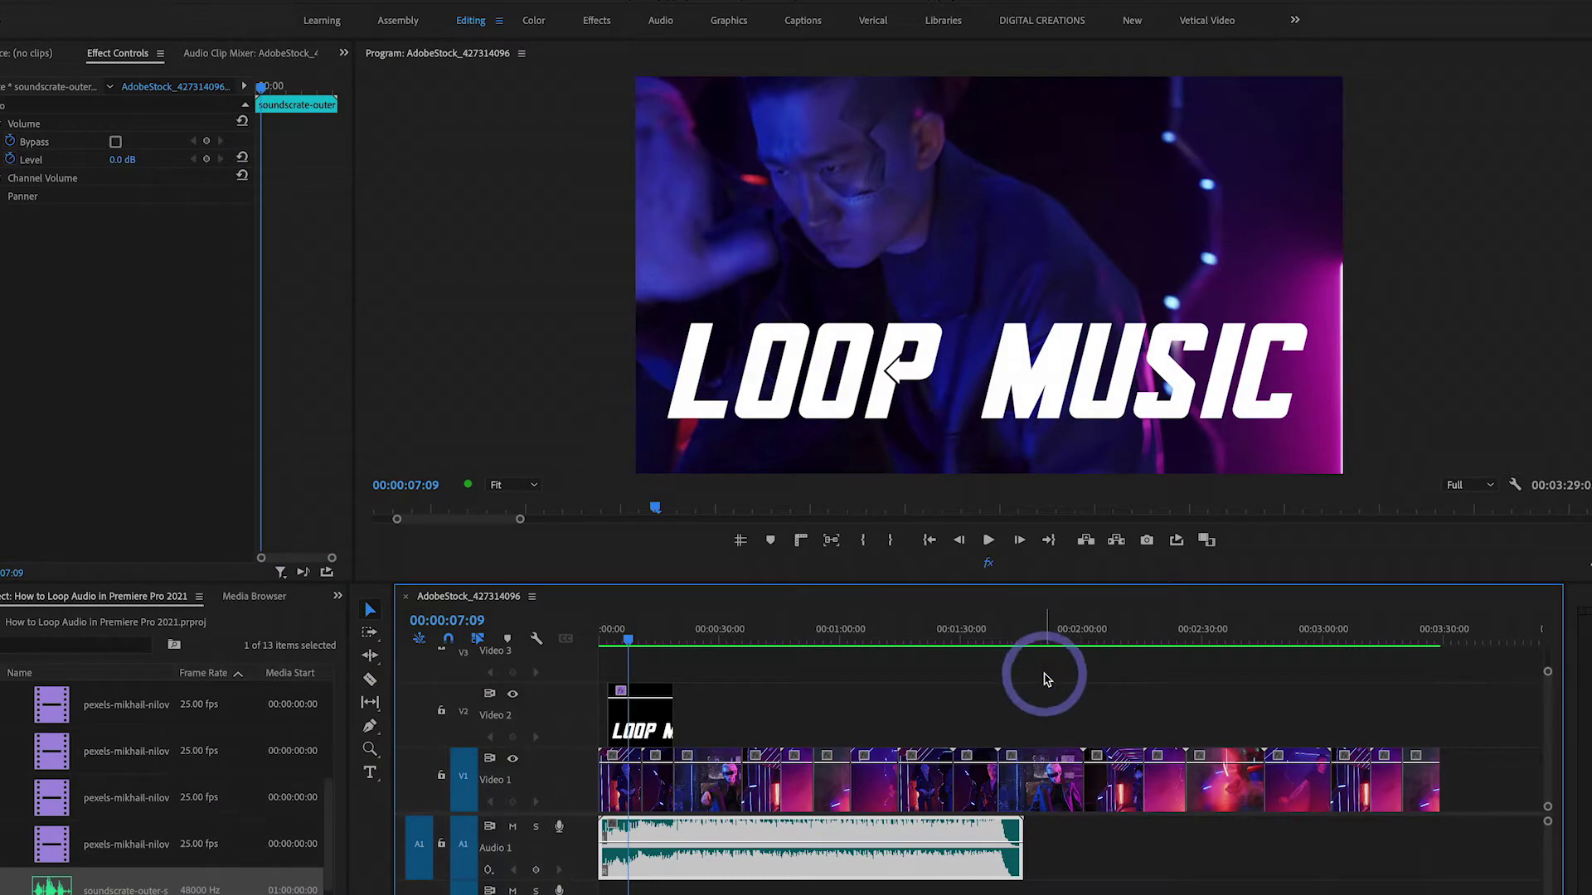
{"action": "key", "text": "grave"}
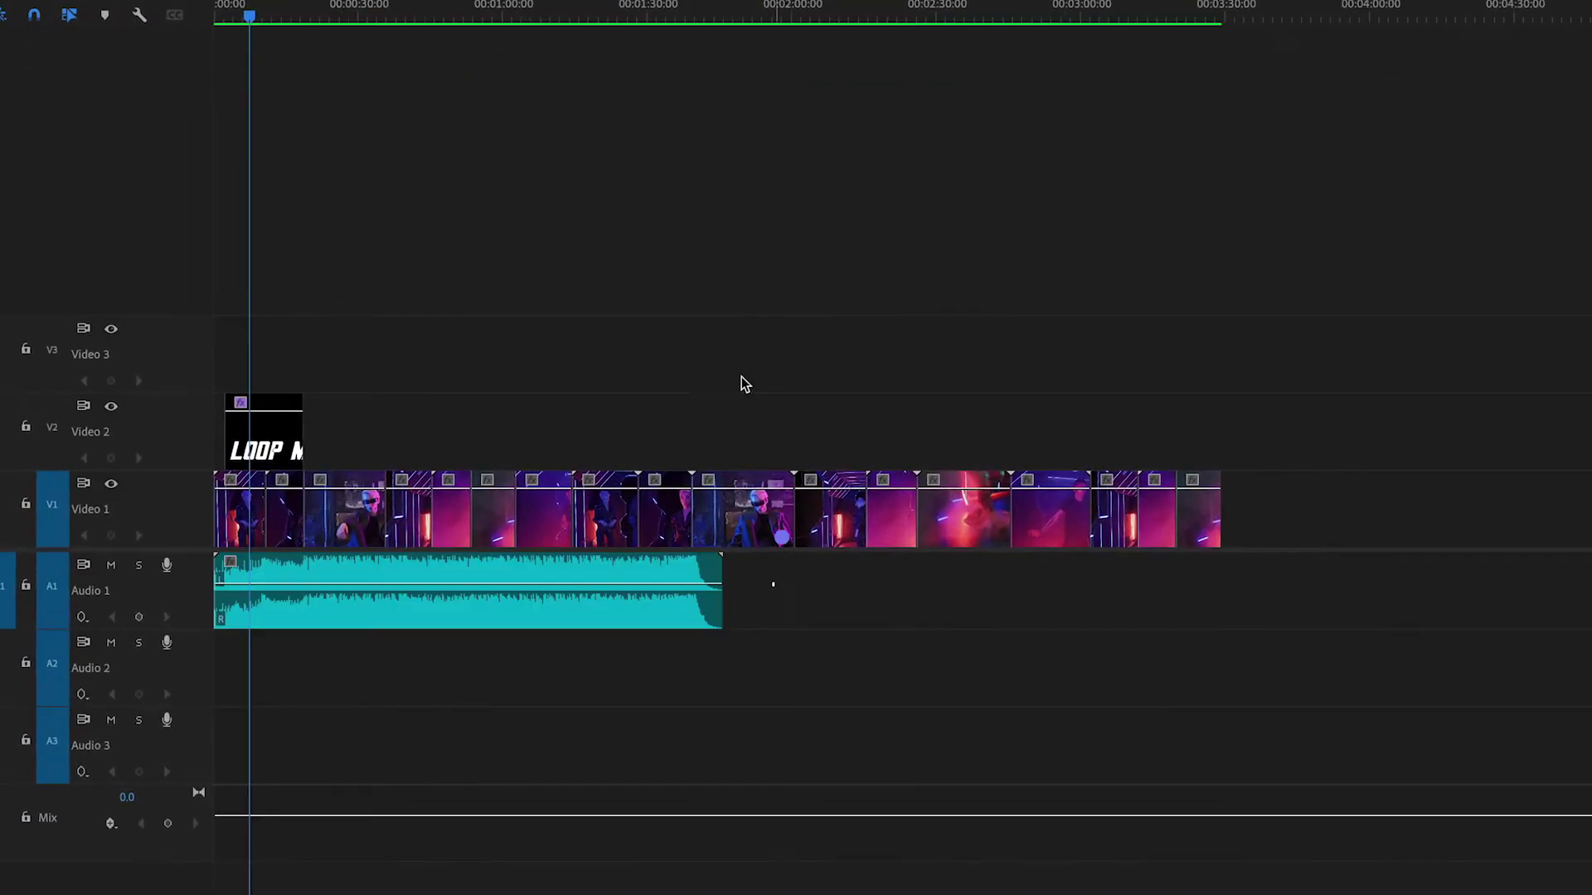
{"action": "left_click", "coordinate": [648, 533]}
{"action": "left_click_drag", "start_coordinate": [528, 97], "coordinate": [538, 98]}
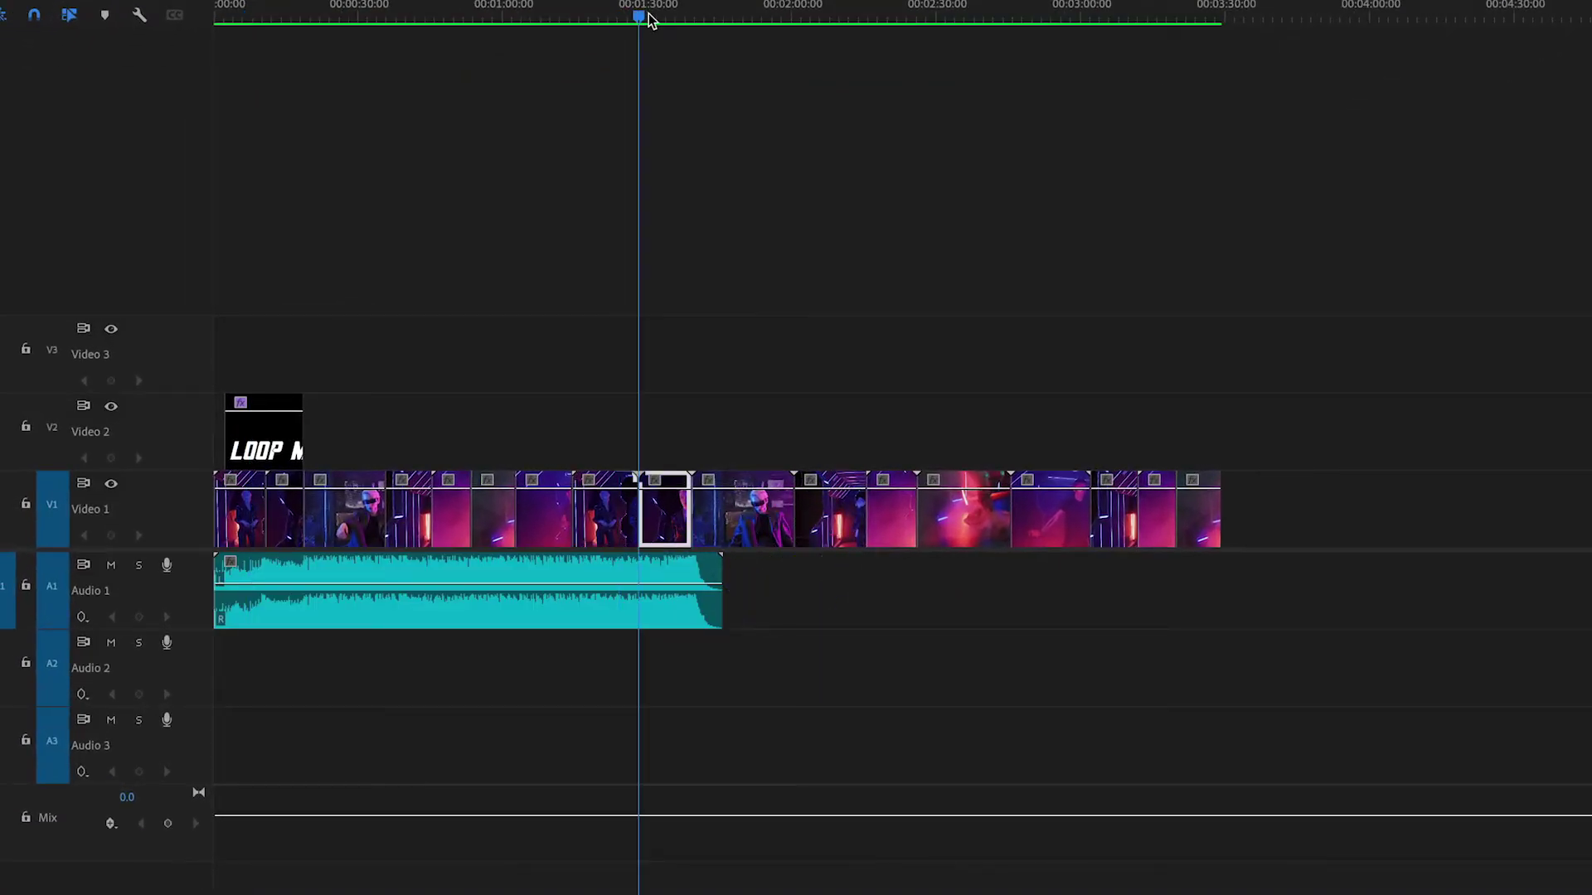
{"action": "key", "text": "equal"}
{"action": "left_click_drag", "start_coordinate": [650, 14], "coordinate": [1194, 50]}
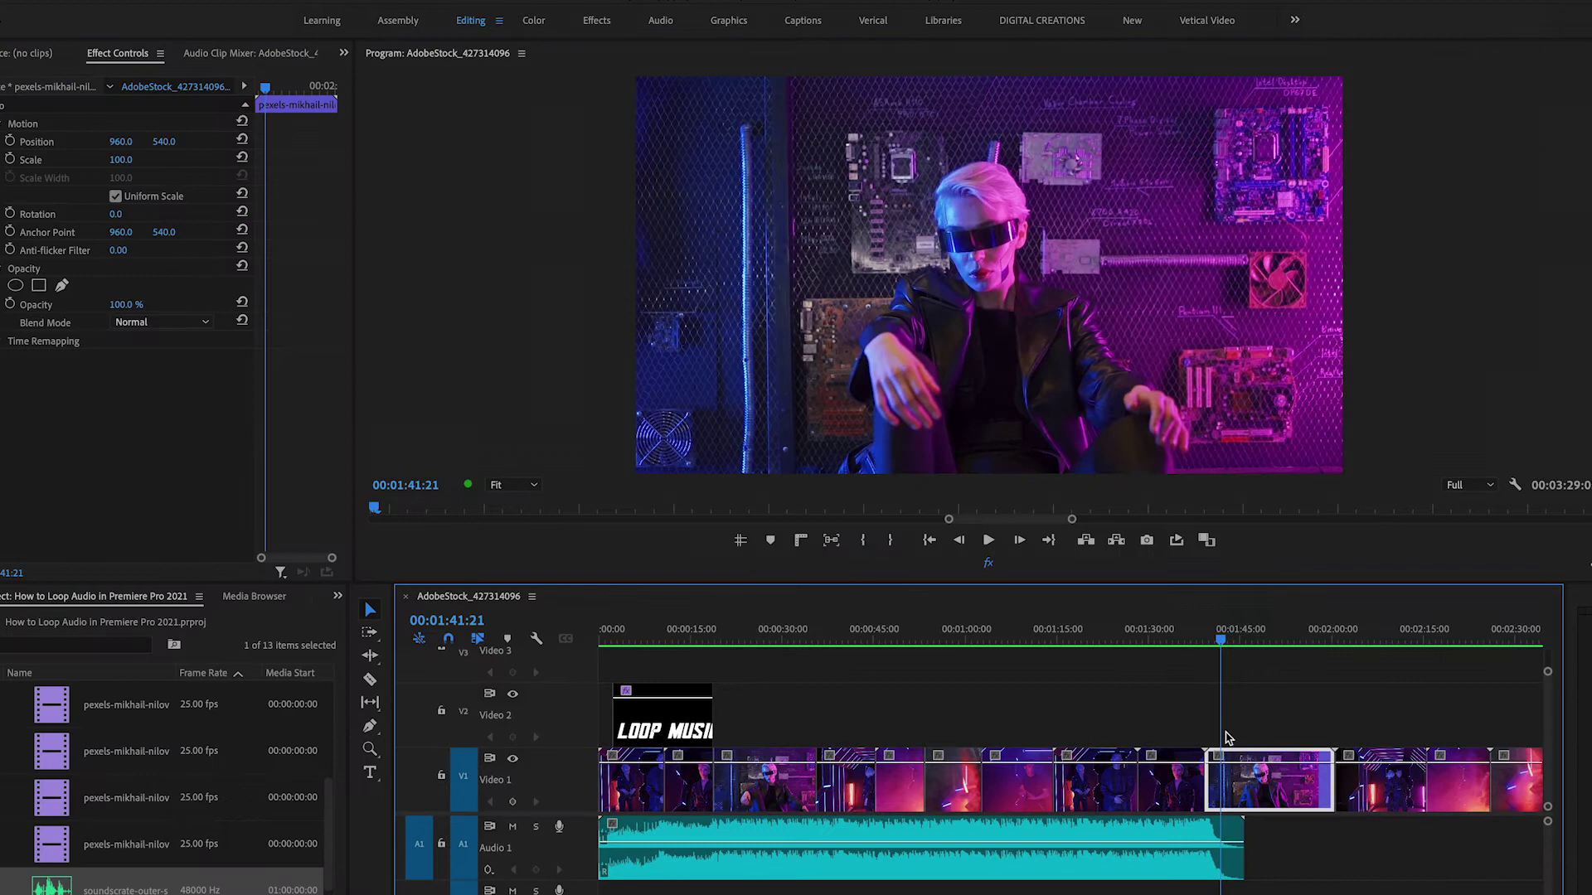
{"action": "key", "text": "minus"}
{"action": "left_click_drag", "start_coordinate": [1459, 638], "coordinate": [1186, 636]}
Park the playhead at 00:01:36:17 and select the music clip on Audio 1
{"action": "left_click", "coordinate": [988, 636]}
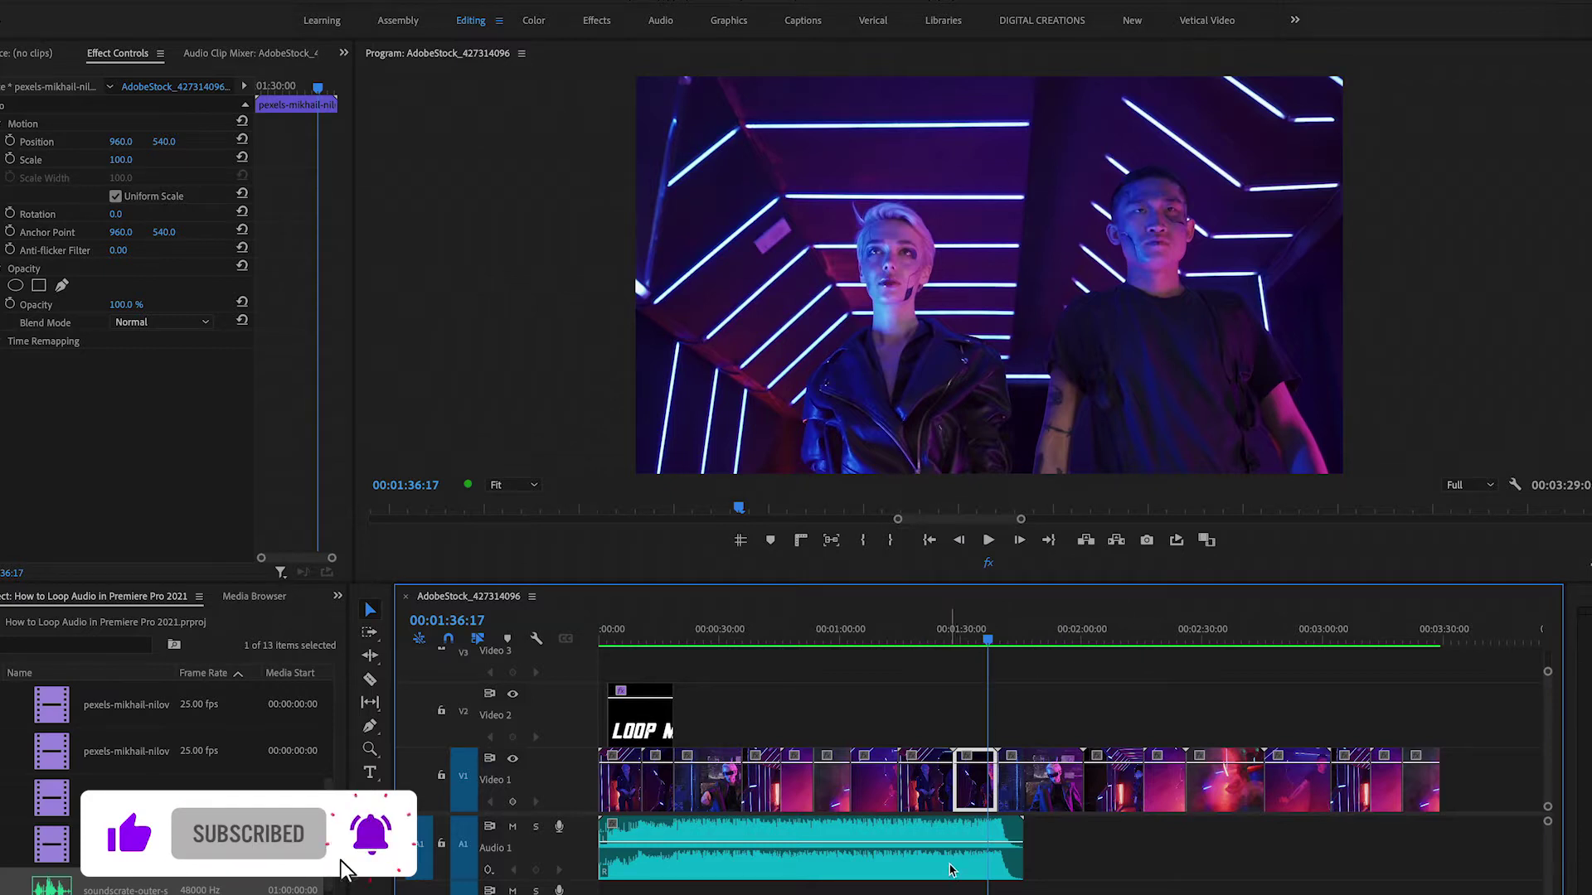
{"action": "left_click", "coordinate": [952, 872]}
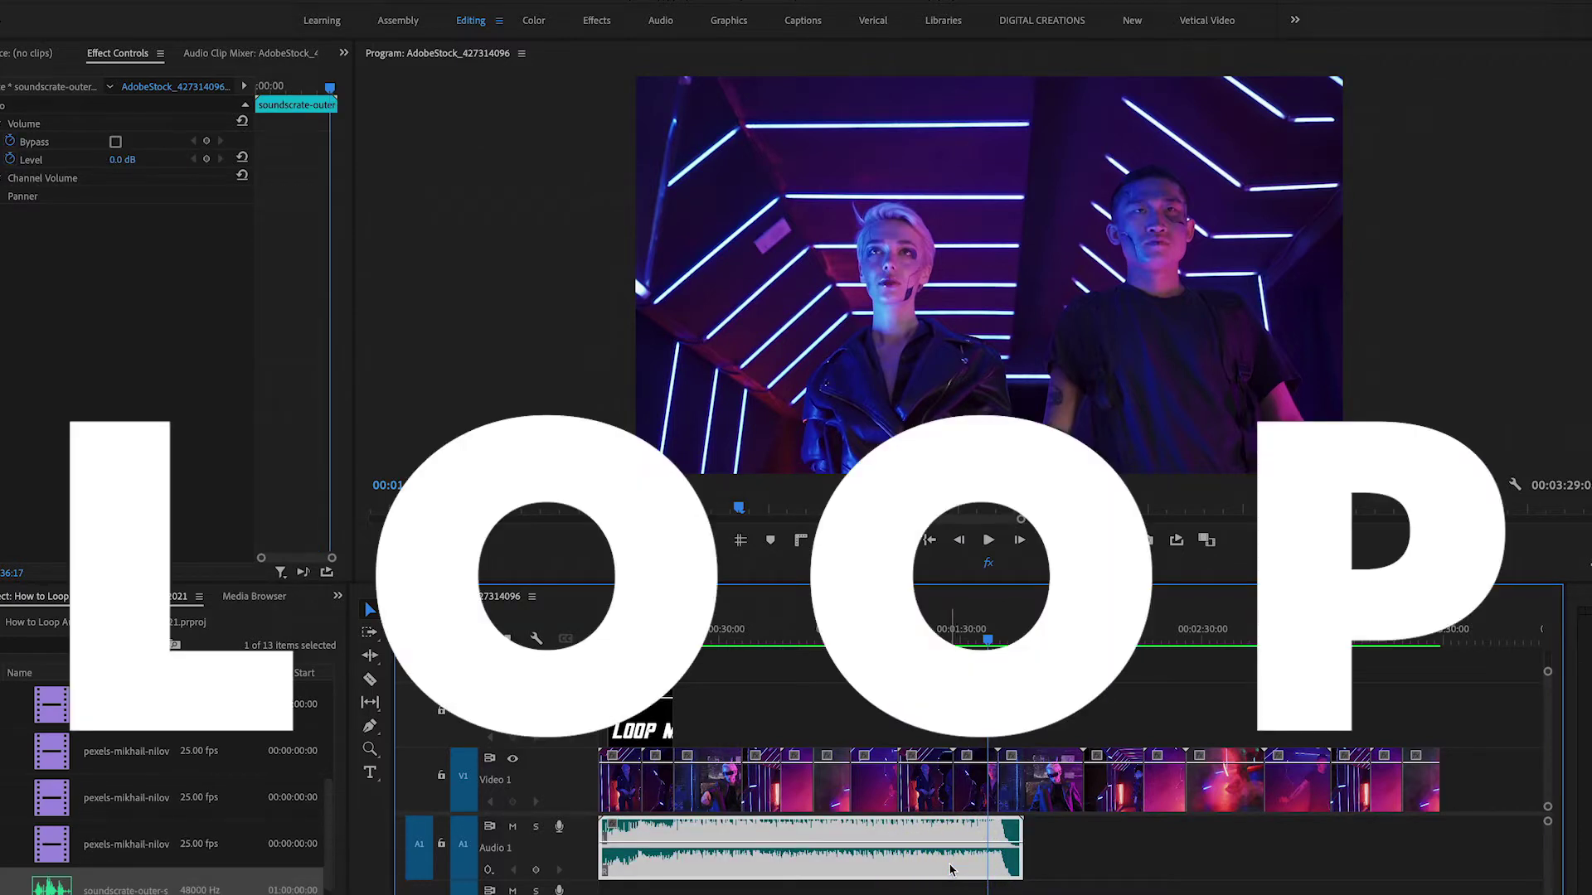
{"action": "left_click", "coordinate": [954, 887]}
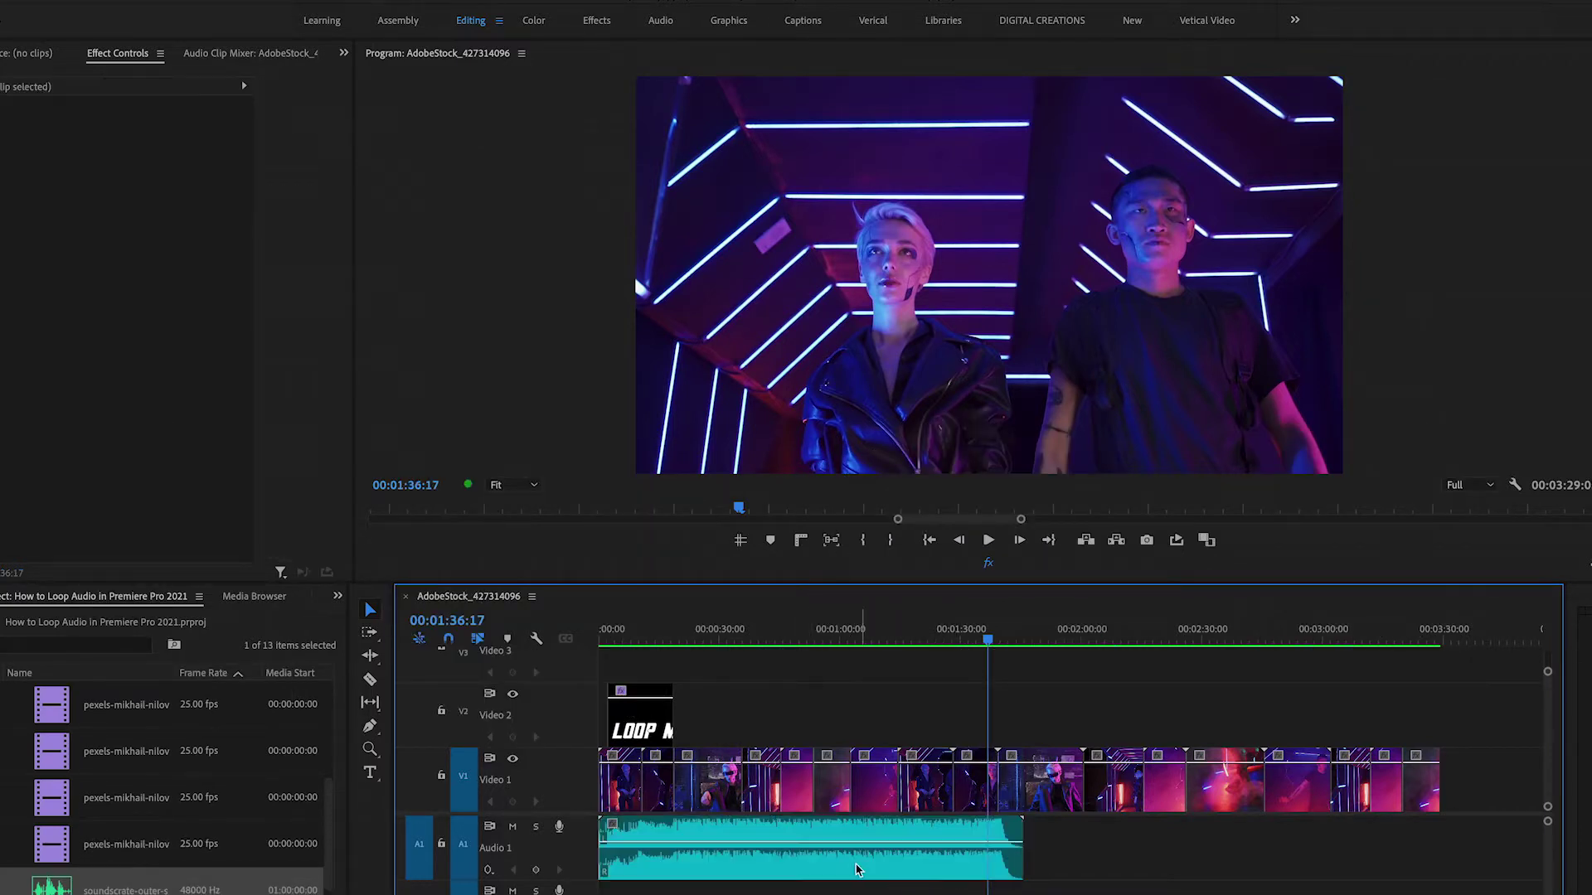
{"action": "left_click", "coordinate": [858, 863]}
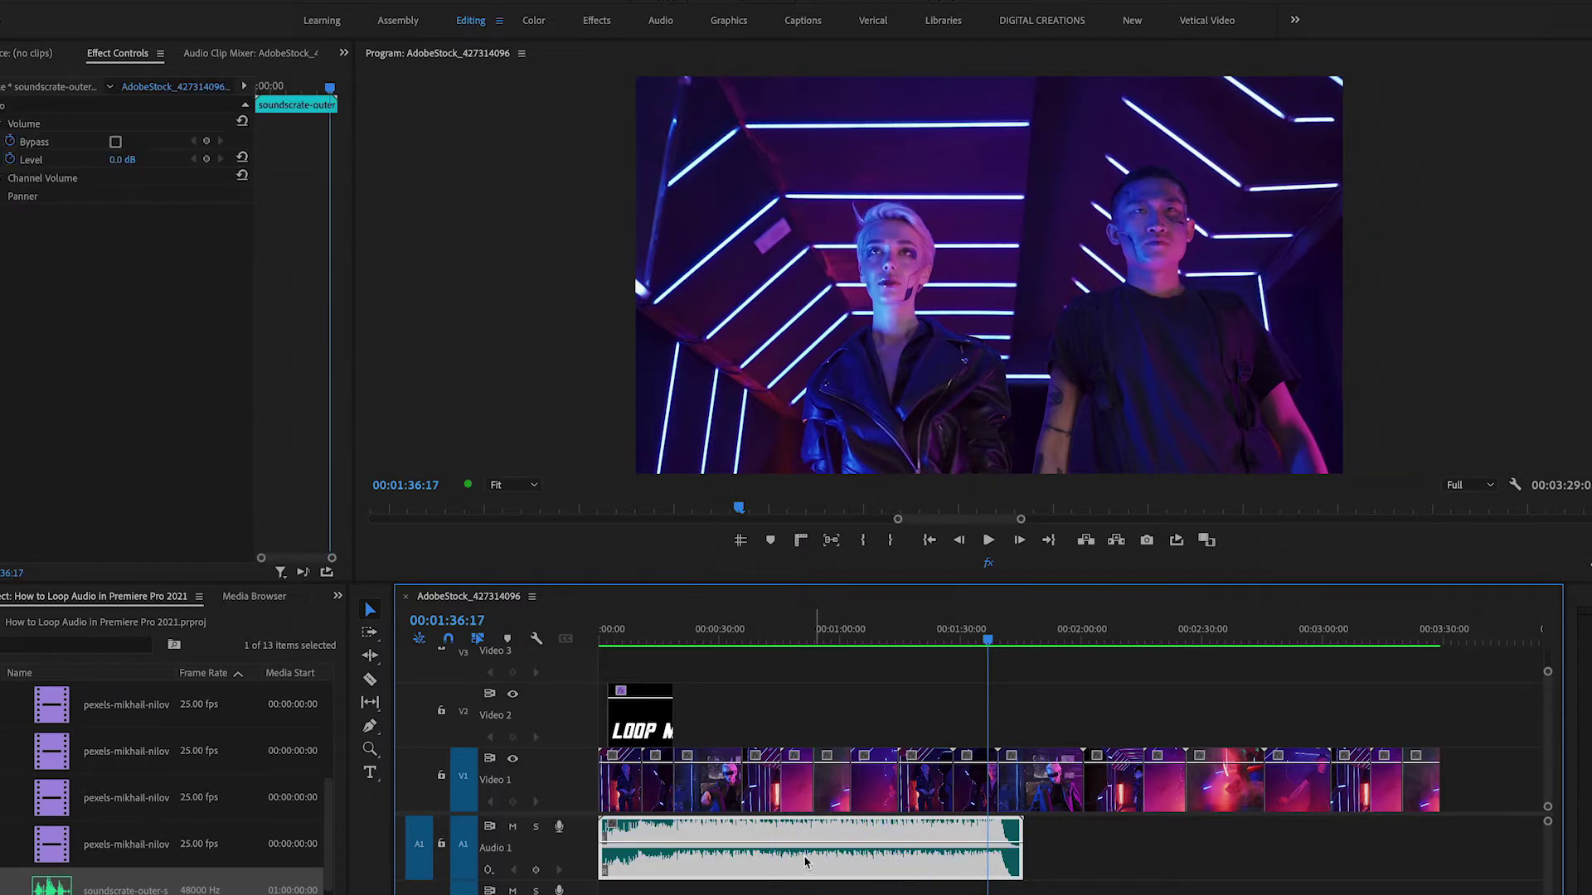
{"action": "left_click_drag", "start_coordinate": [769, 862], "coordinate": [1195, 872]}
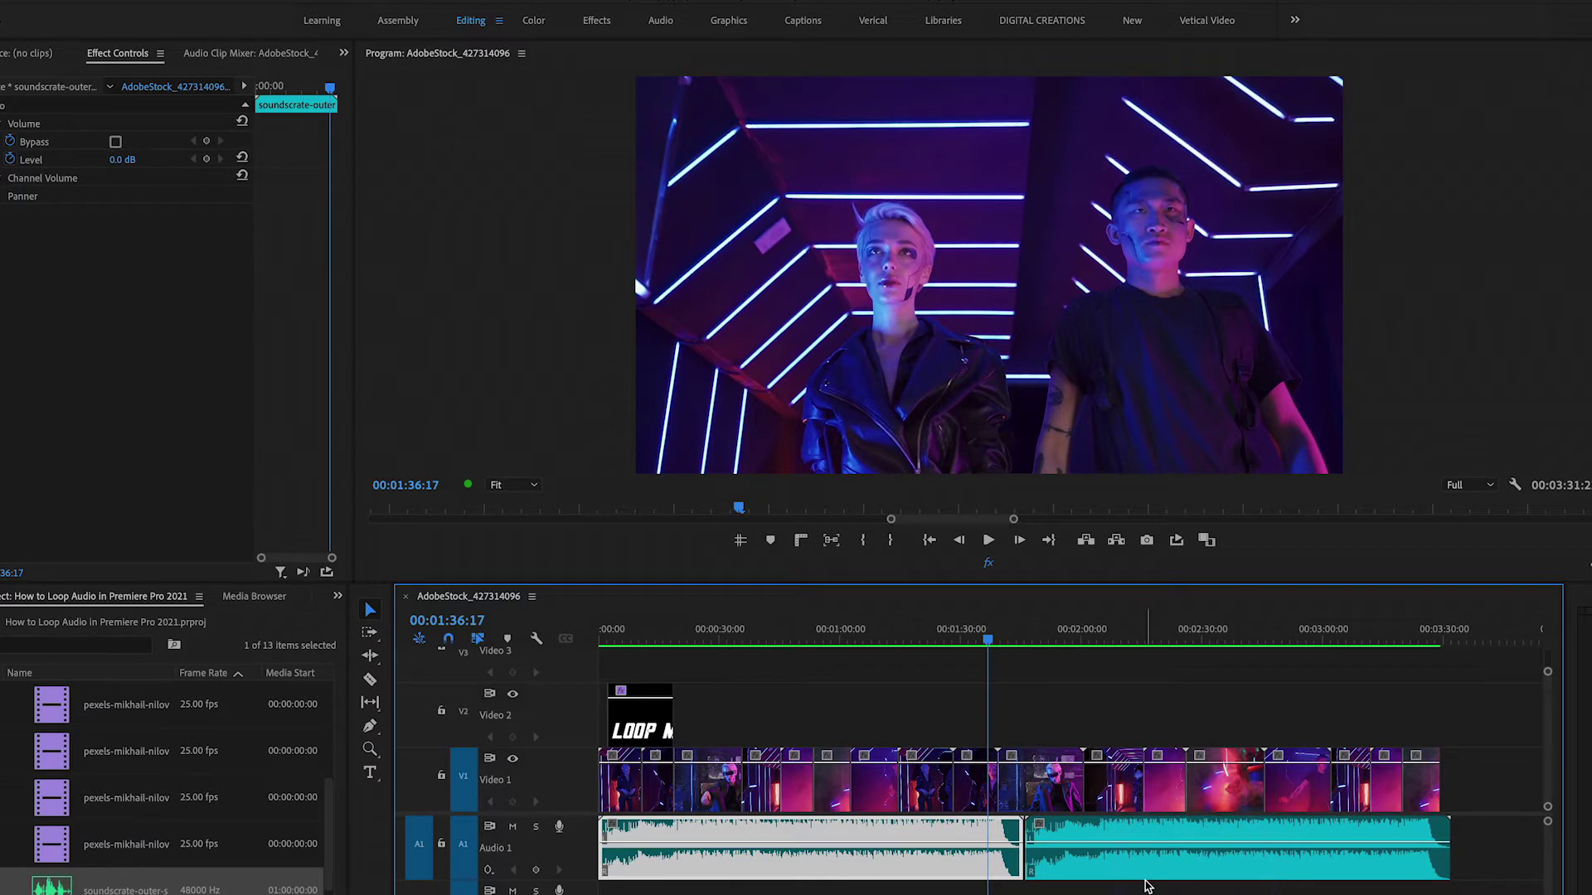
{"action": "left_click", "coordinate": [1143, 868]}
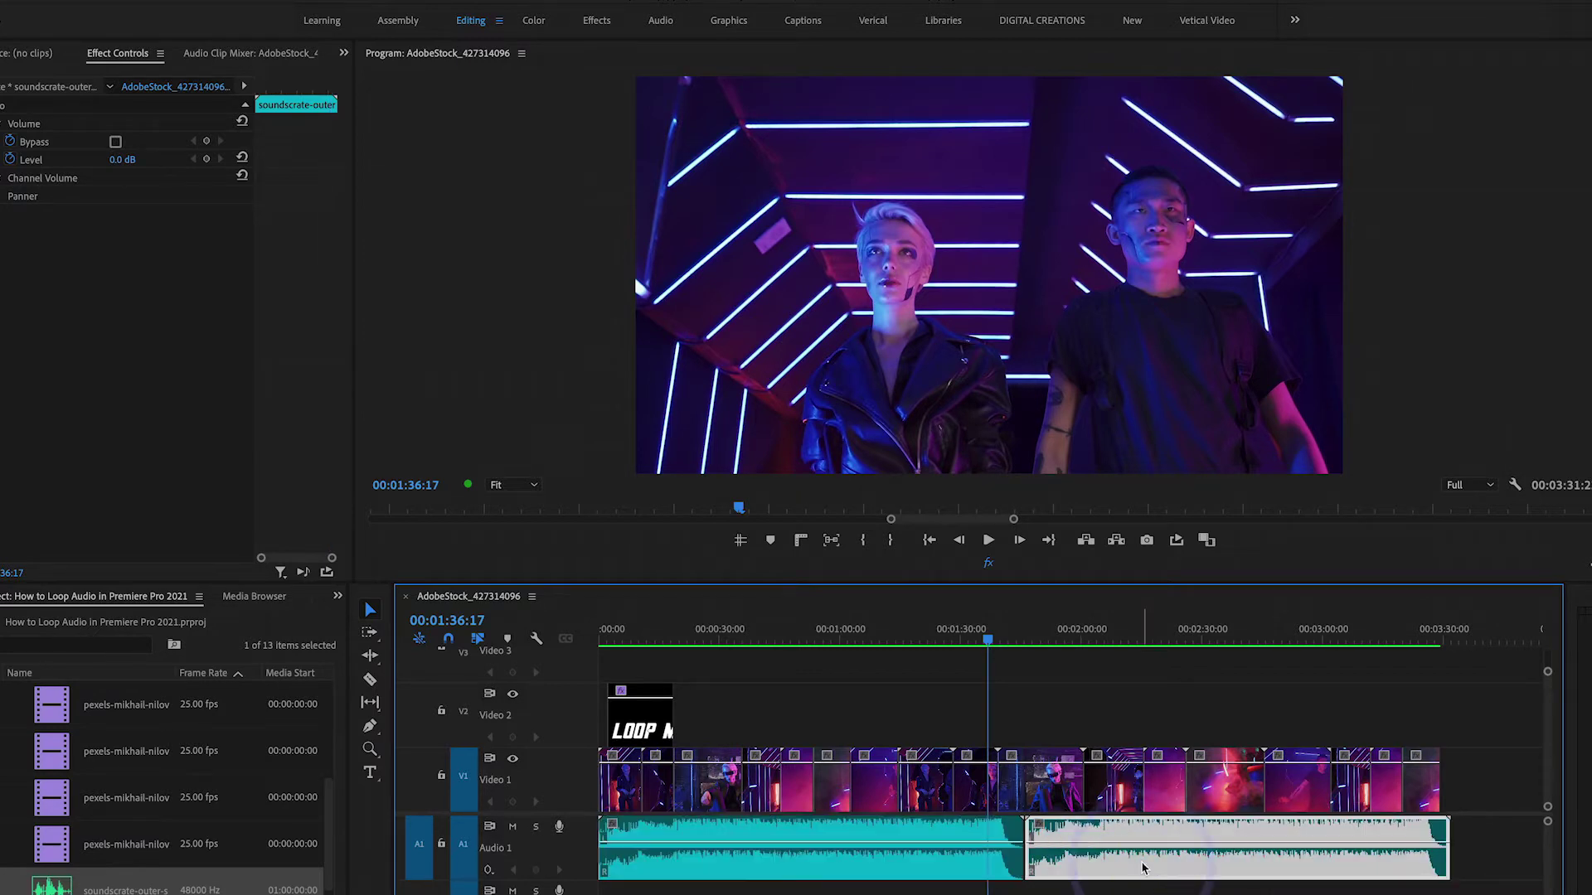
{"action": "key", "text": "Delete"}
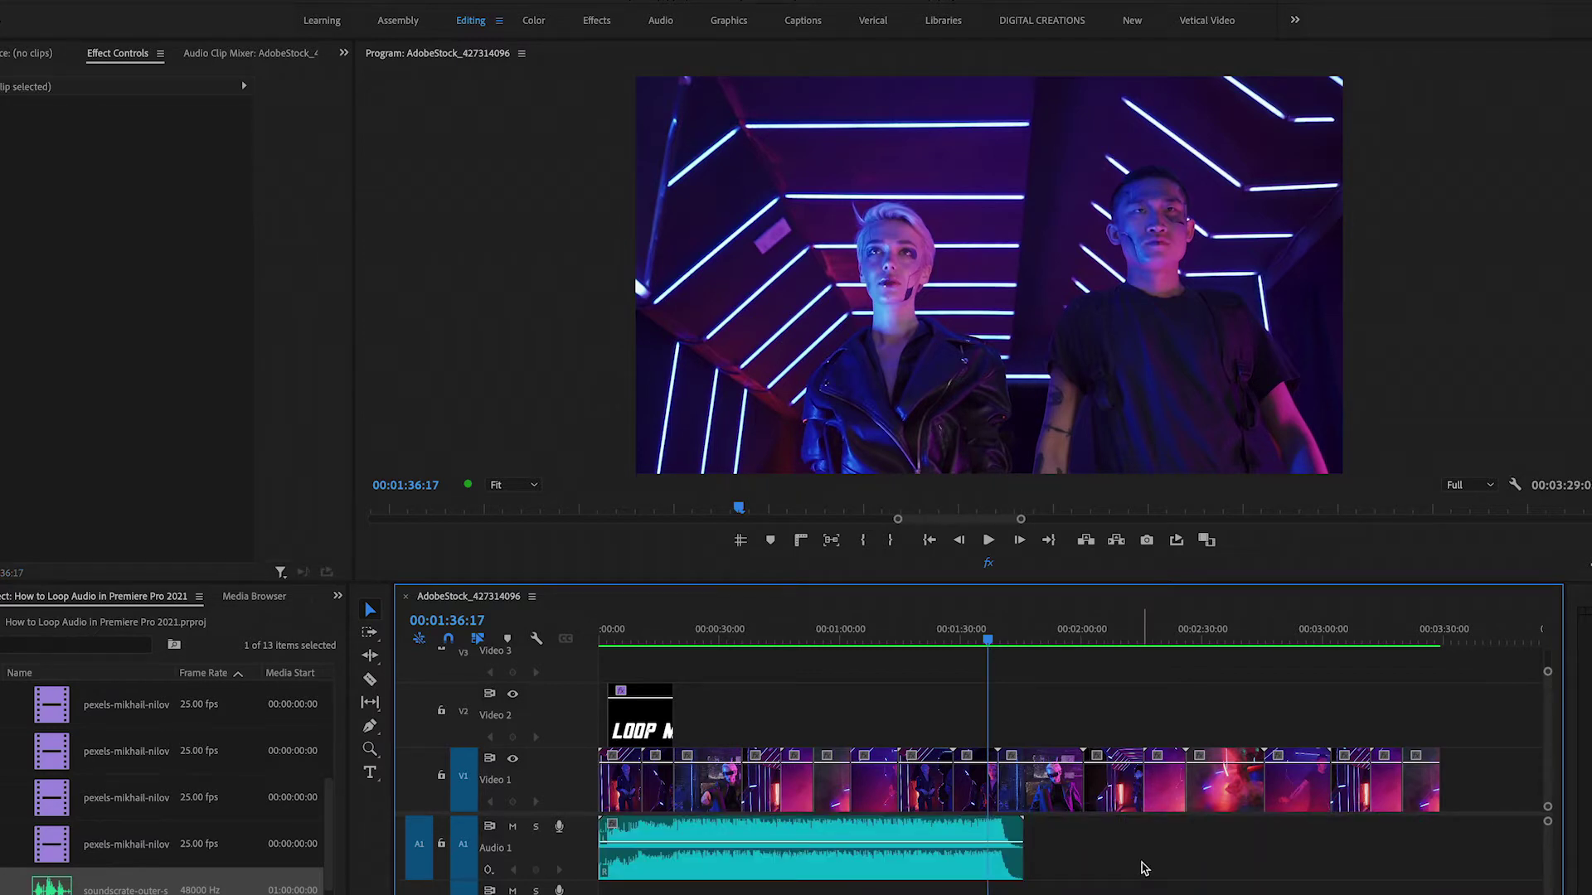
{"action": "left_click", "coordinate": [988, 866]}
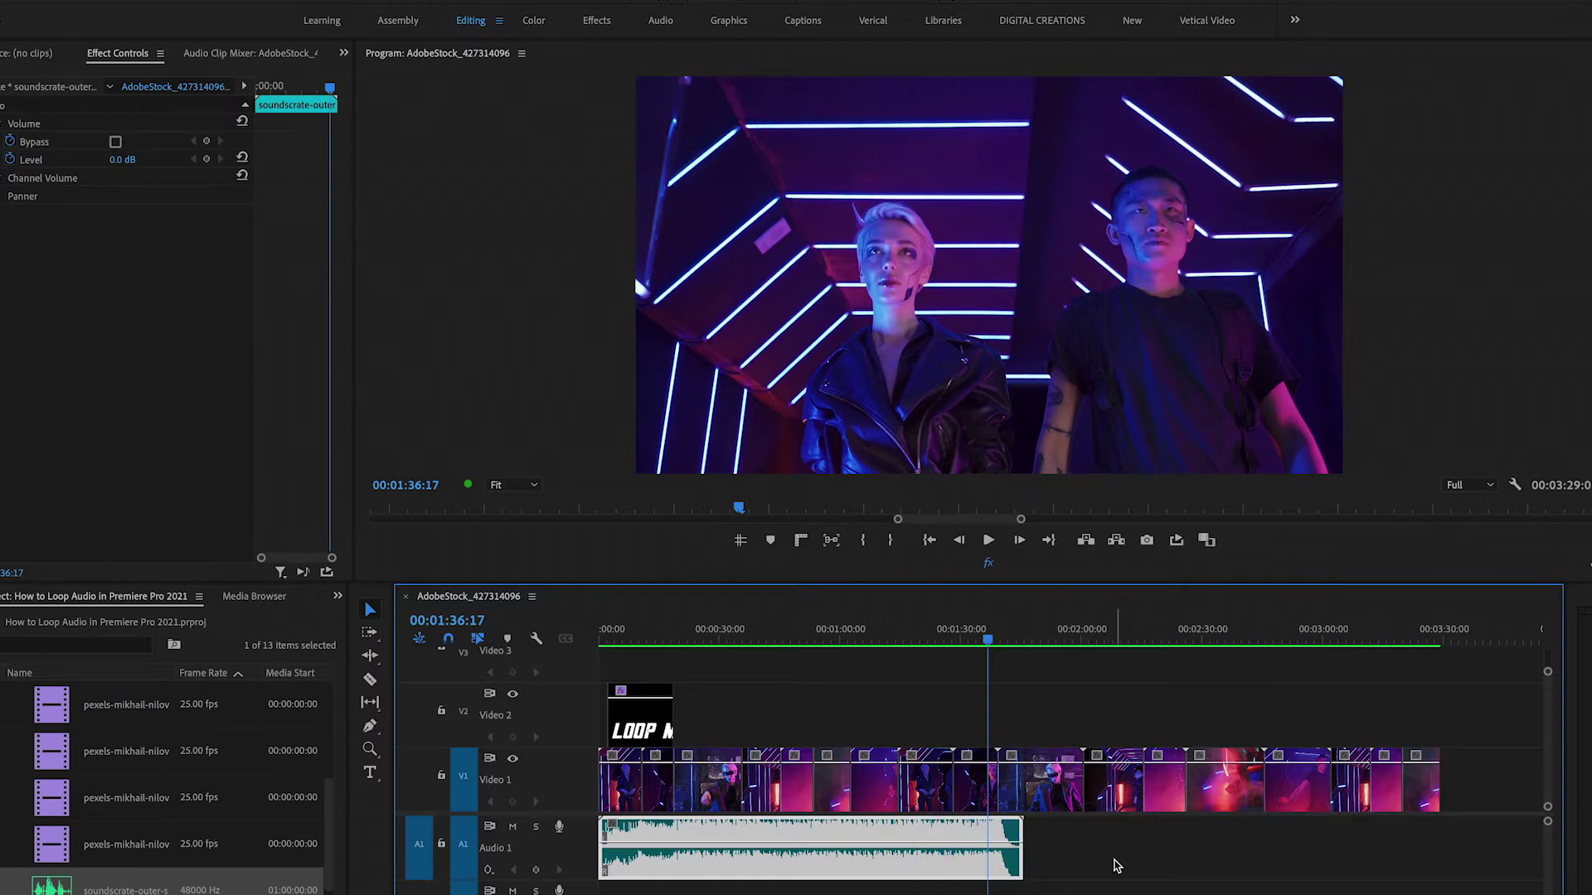
{"action": "scroll", "coordinate": [1116, 865], "scroll_direction": "up", "scroll_amount": 2}
{"action": "scroll", "coordinate": [1111, 859], "scroll_direction": "down", "scroll_amount": 2}
{"action": "scroll", "coordinate": [1116, 865], "scroll_direction": "up", "scroll_amount": 2}
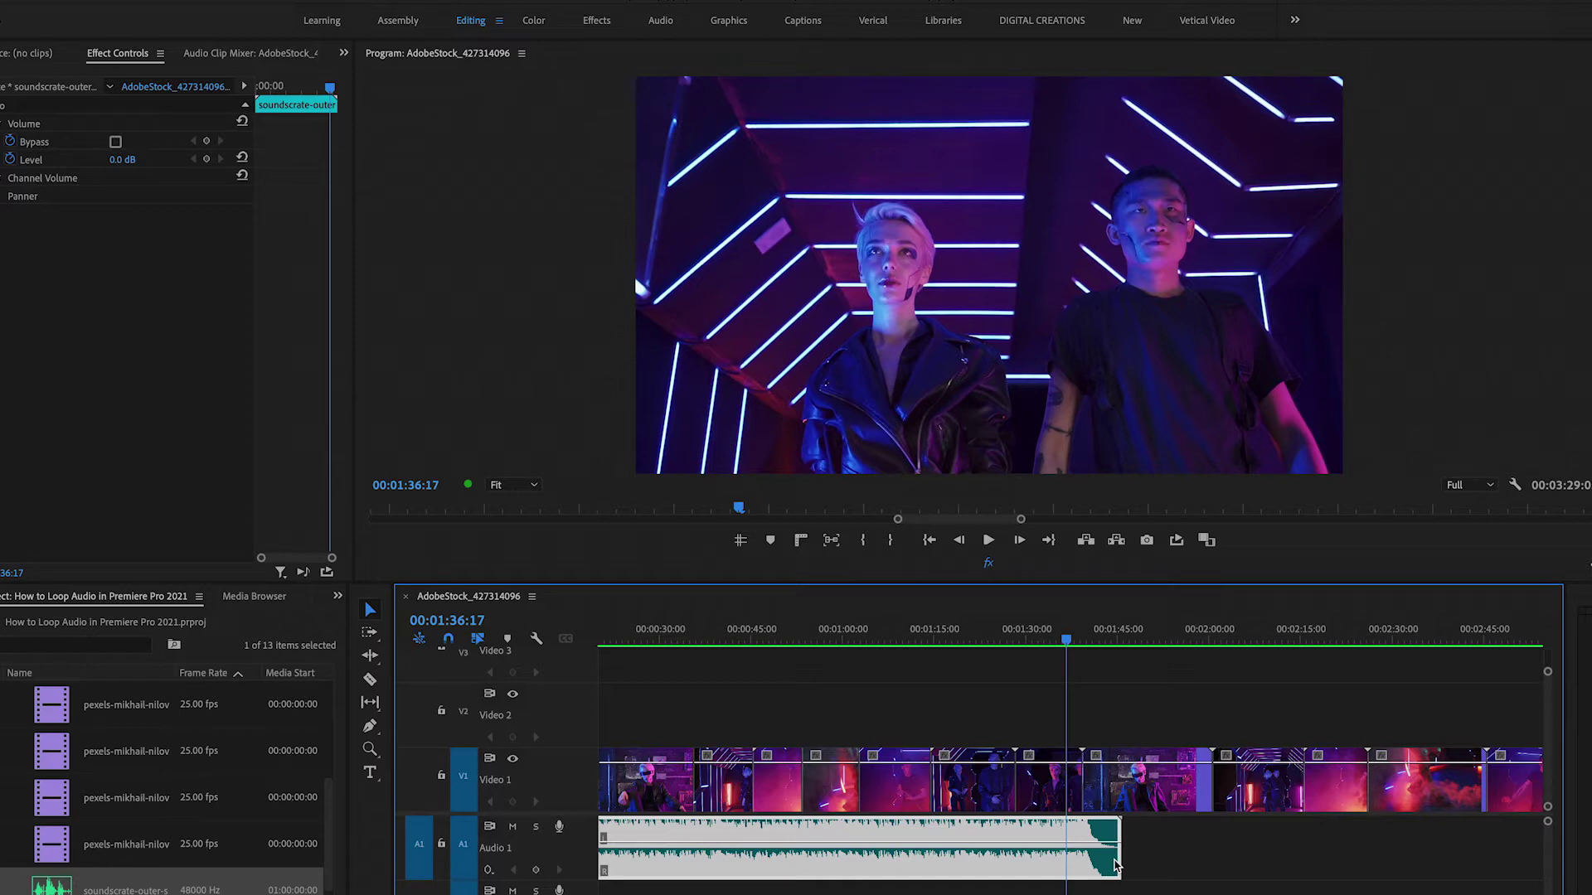
{"action": "left_click", "coordinate": [1184, 854]}
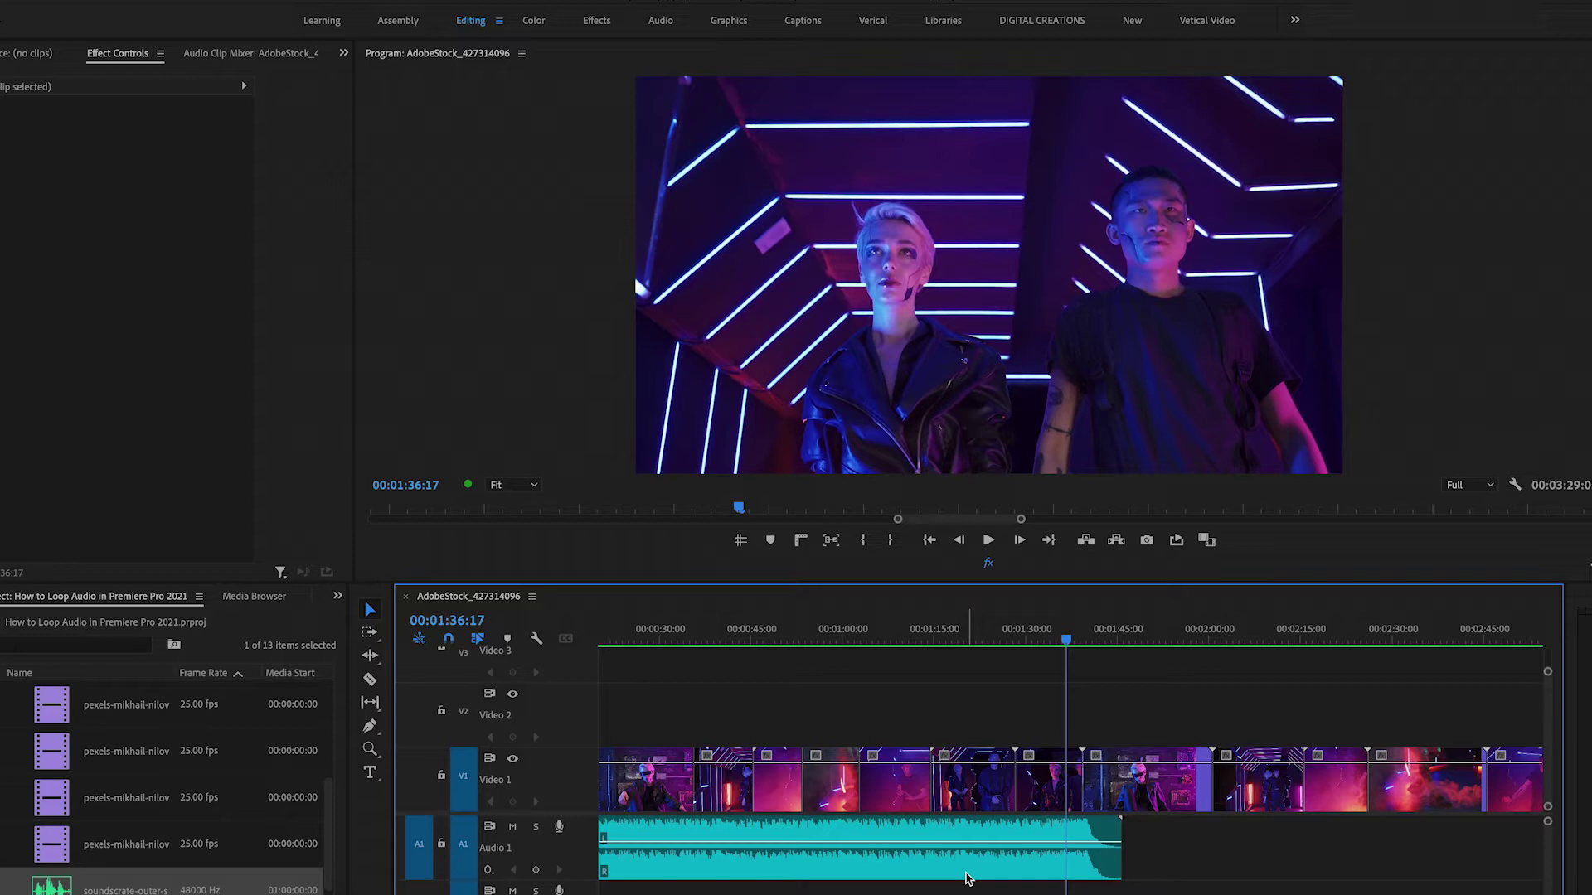
{"action": "scroll", "coordinate": [965, 878], "scroll_direction": "up", "scroll_amount": 3}
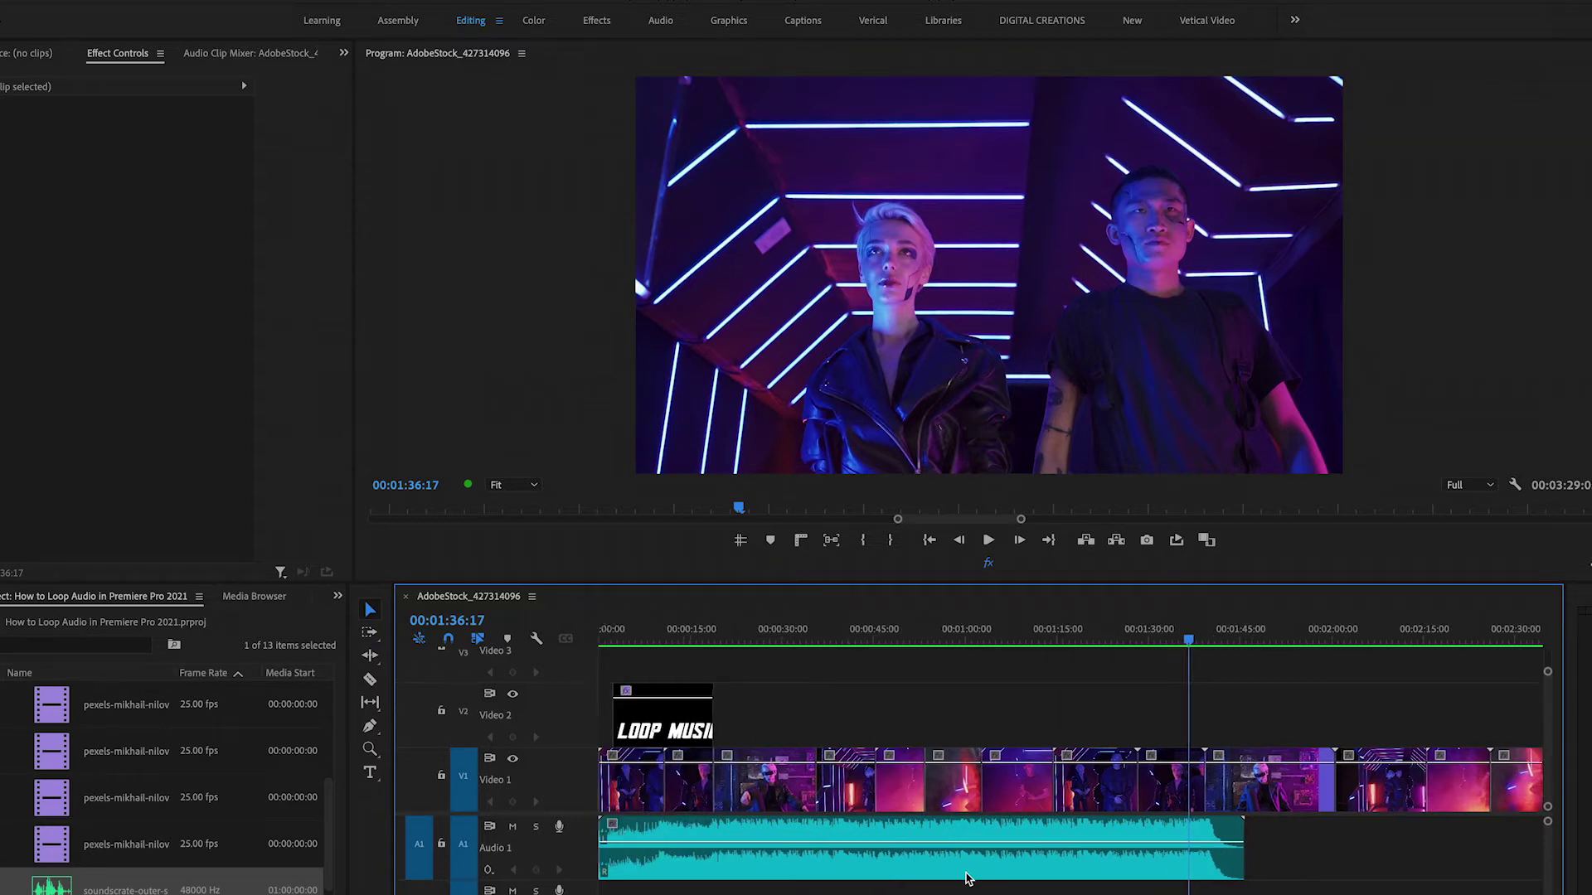
{"action": "left_click", "coordinate": [836, 854]}
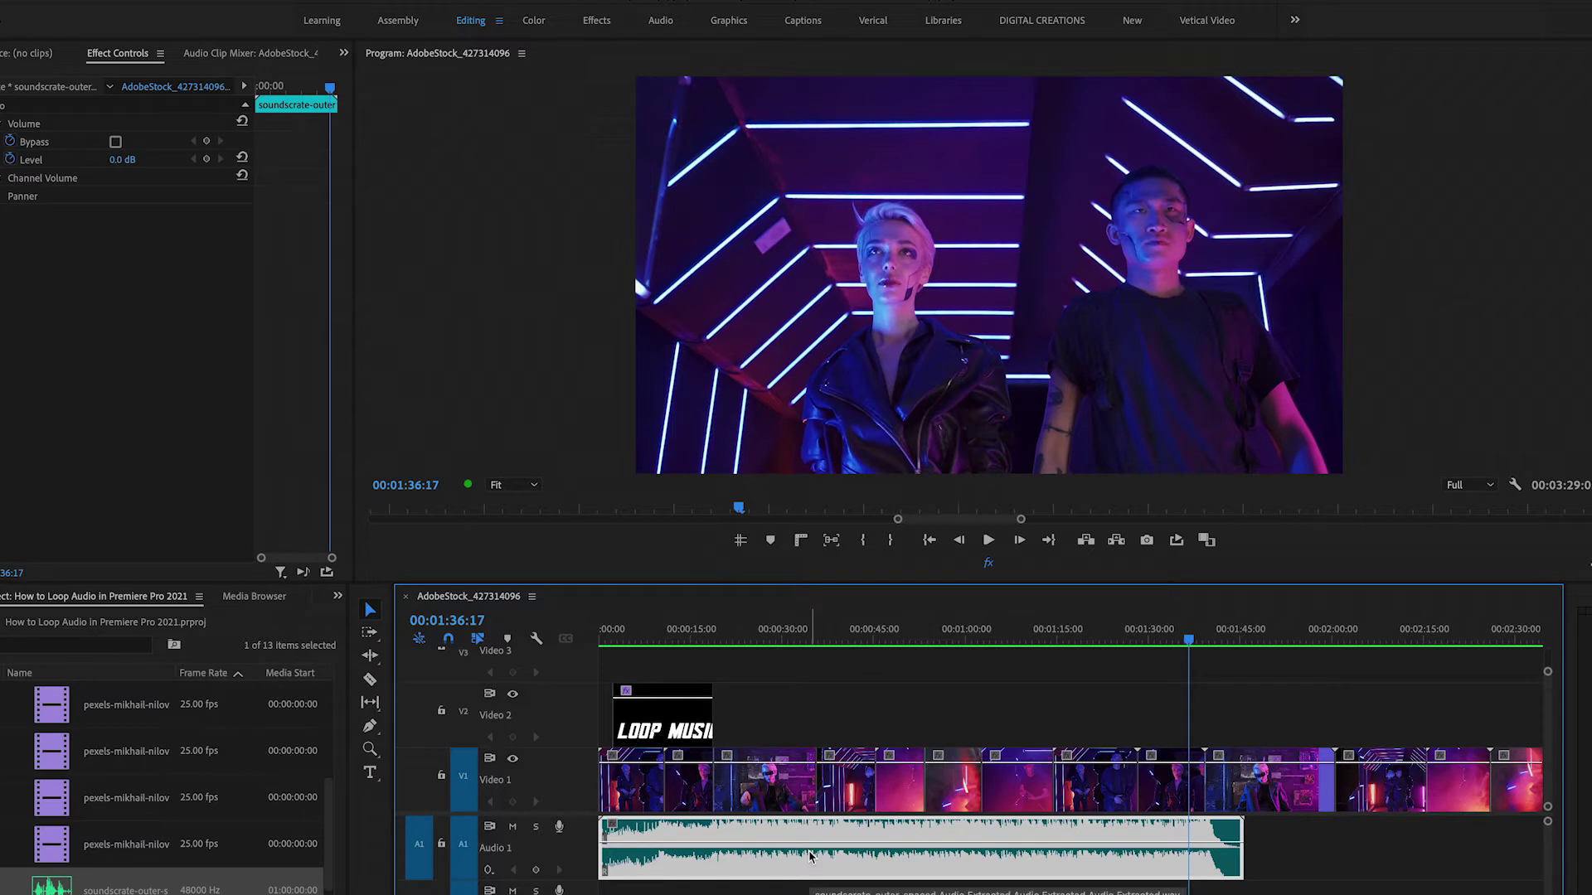
Send the music clip to Audition via Edit > Edit in Adobe Audition > Clip
{"action": "right_click", "coordinate": [810, 856]}
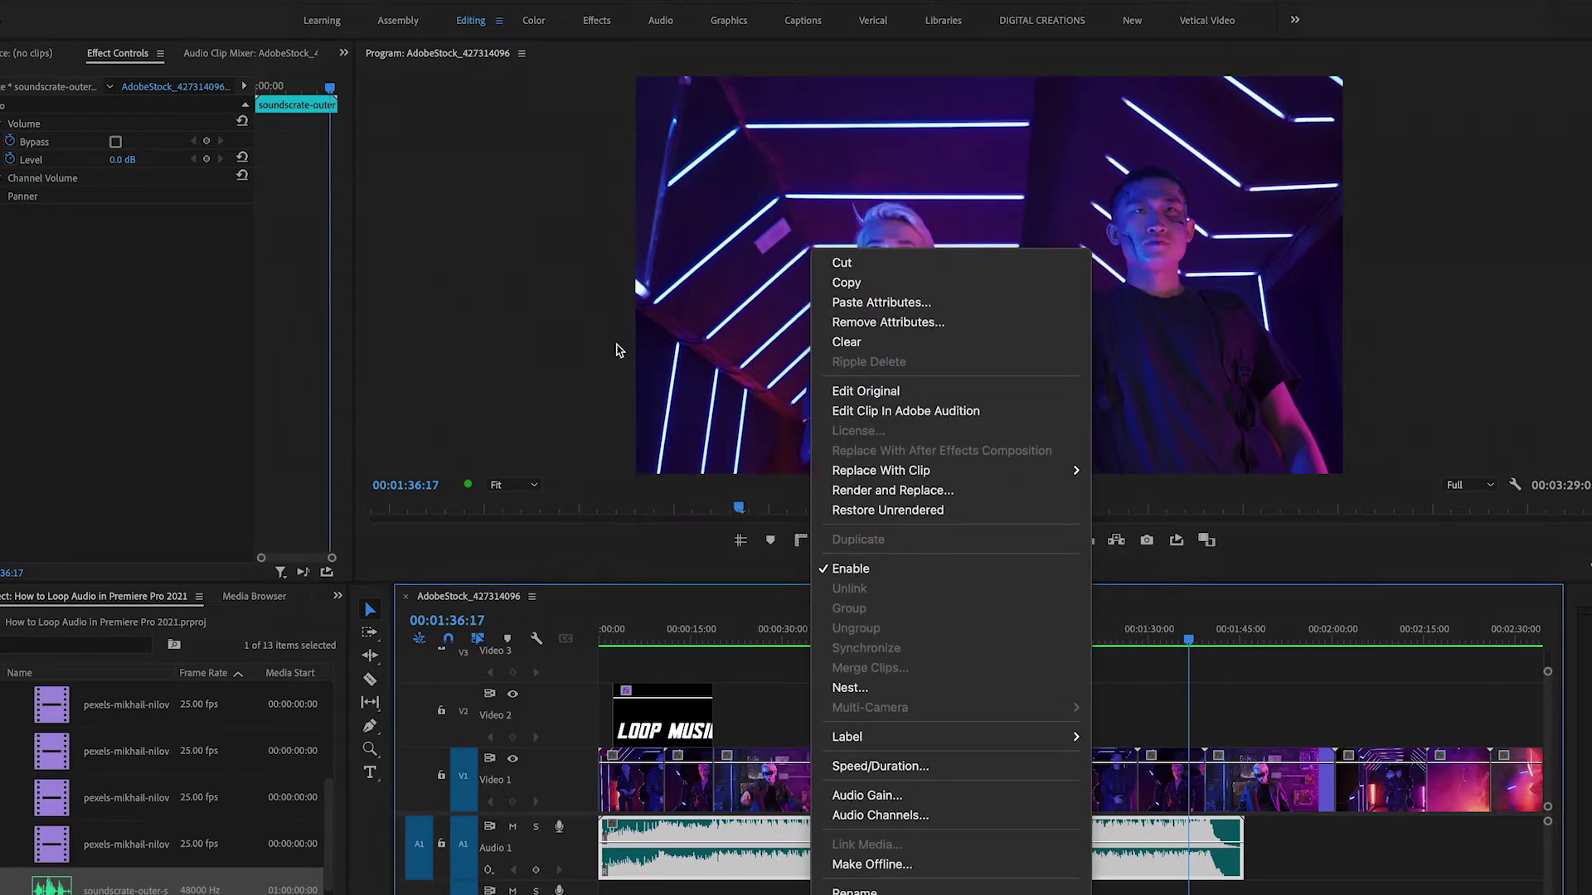
{"action": "left_click", "coordinate": [870, 864]}
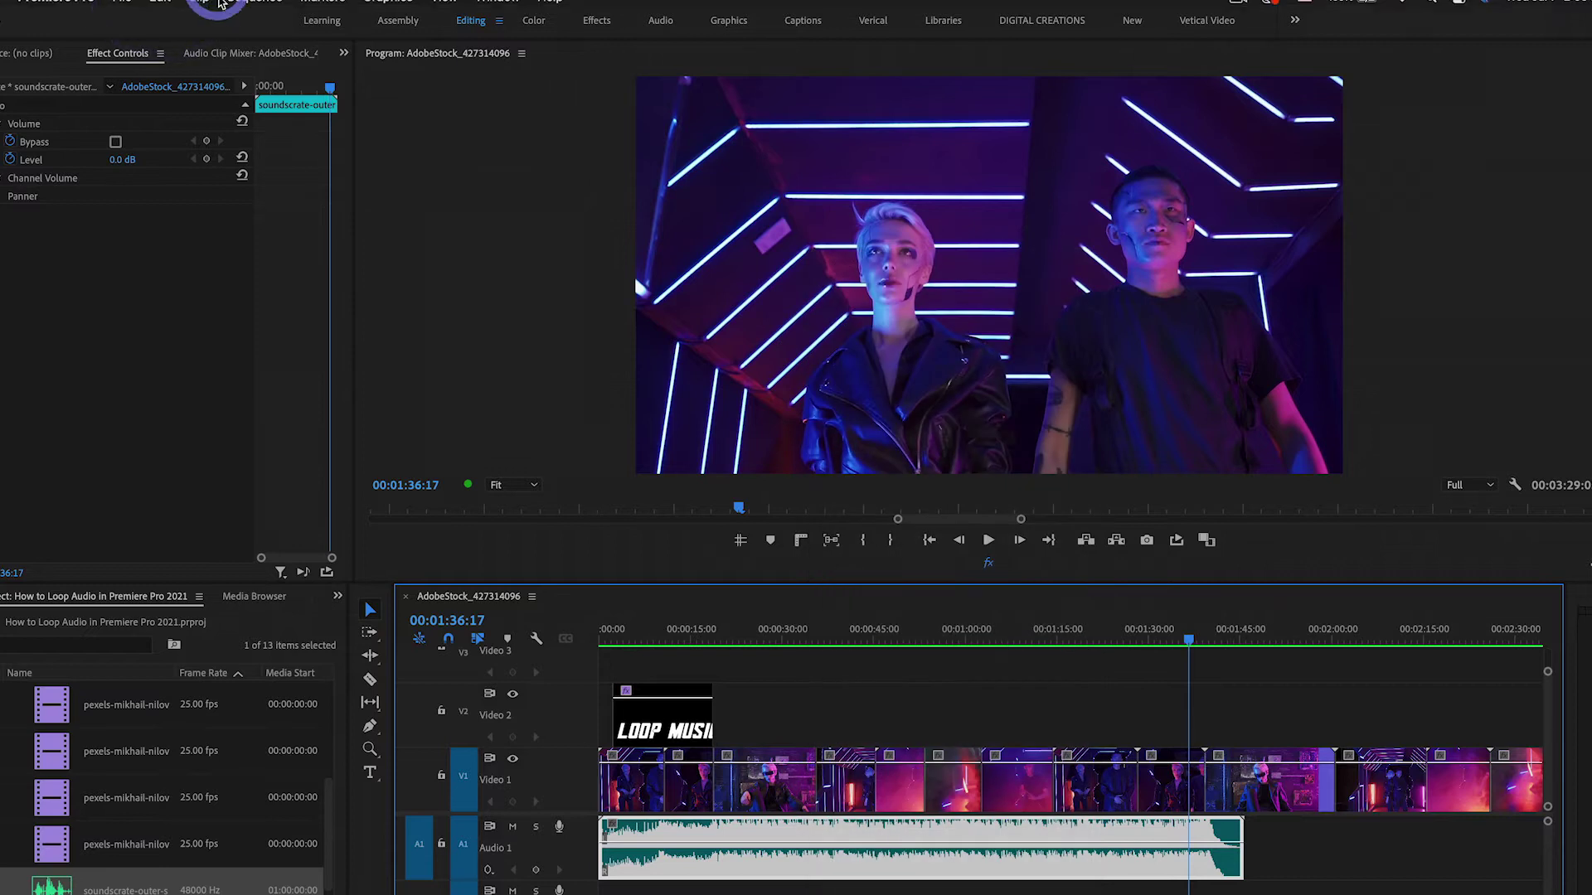
{"action": "left_click", "coordinate": [160, 1]}
{"action": "mouse_move", "coordinate": [191, 552]}
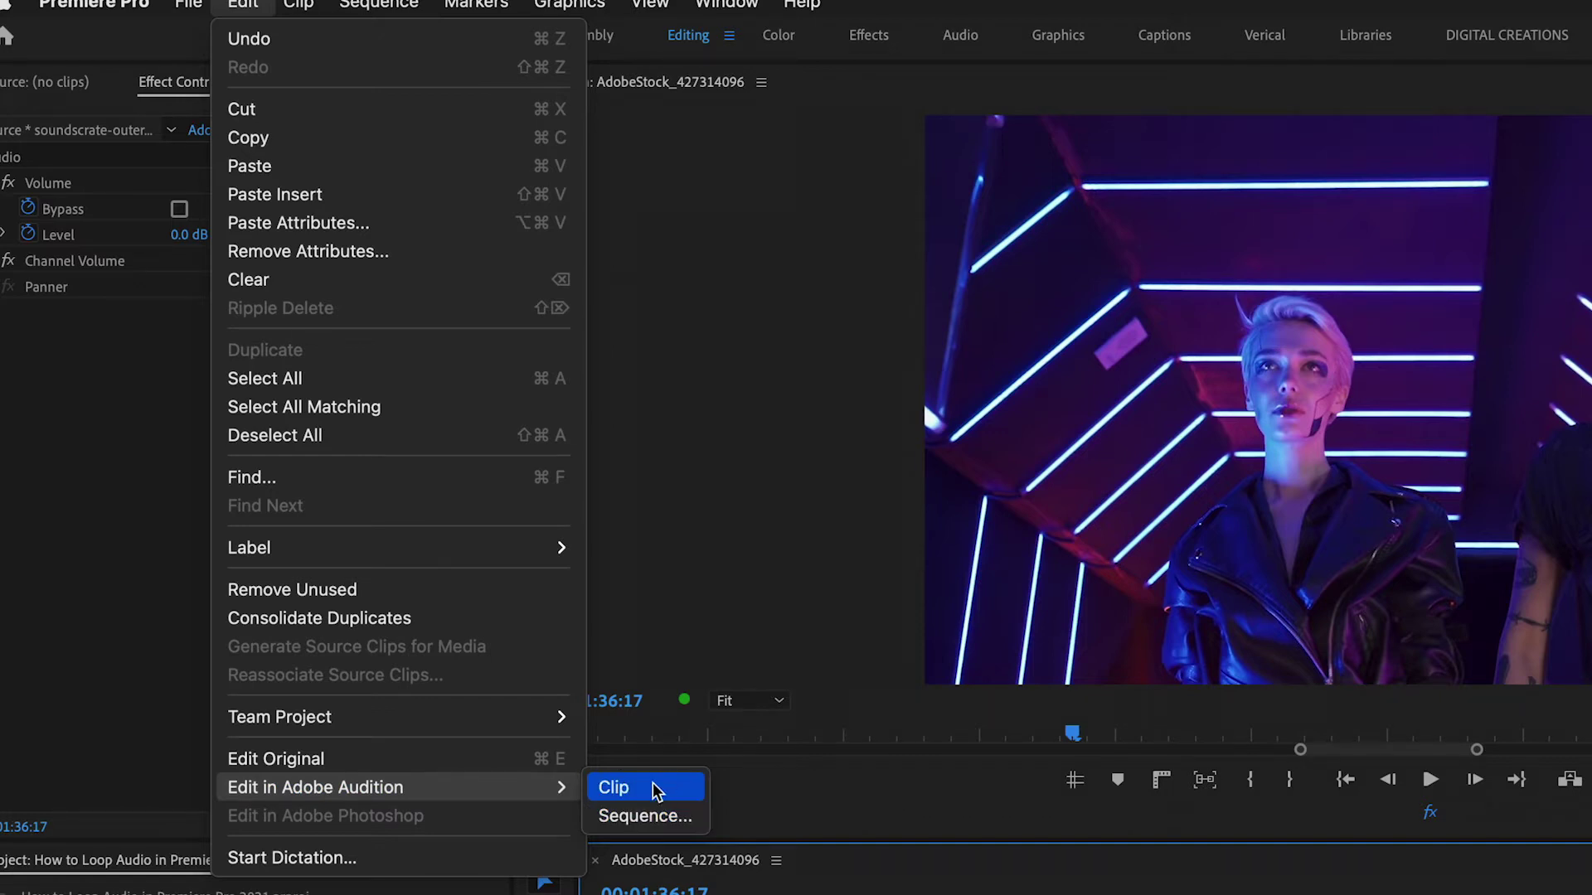
{"action": "left_click", "coordinate": [657, 788]}
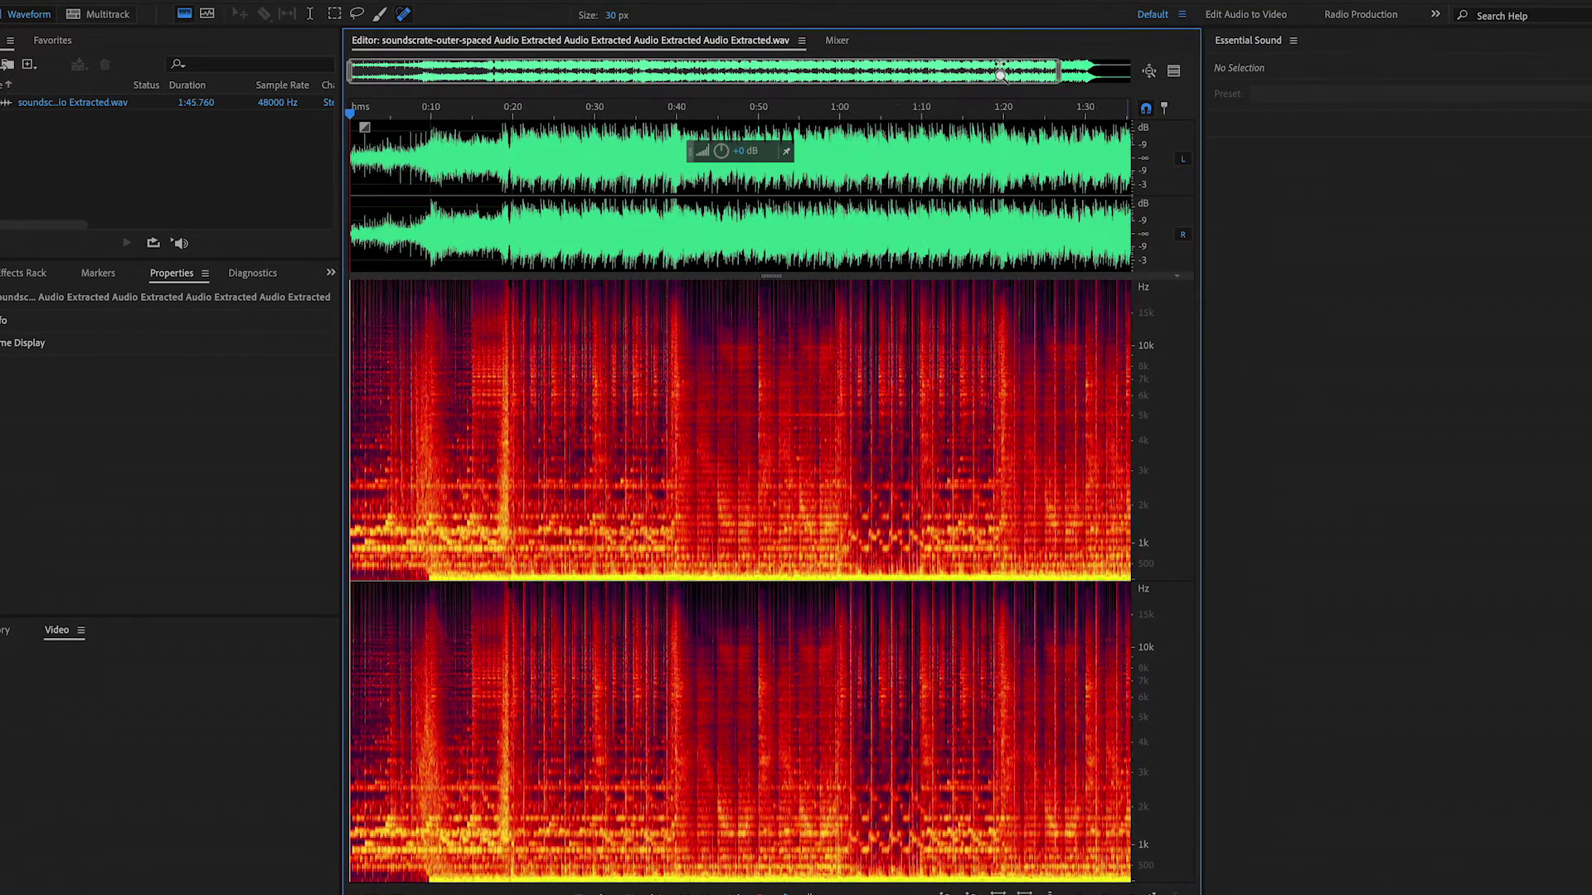
Create a new multitrack session named 'Loop Music' from File > New > Multitrack Session
{"action": "left_click", "coordinate": [1171, 75]}
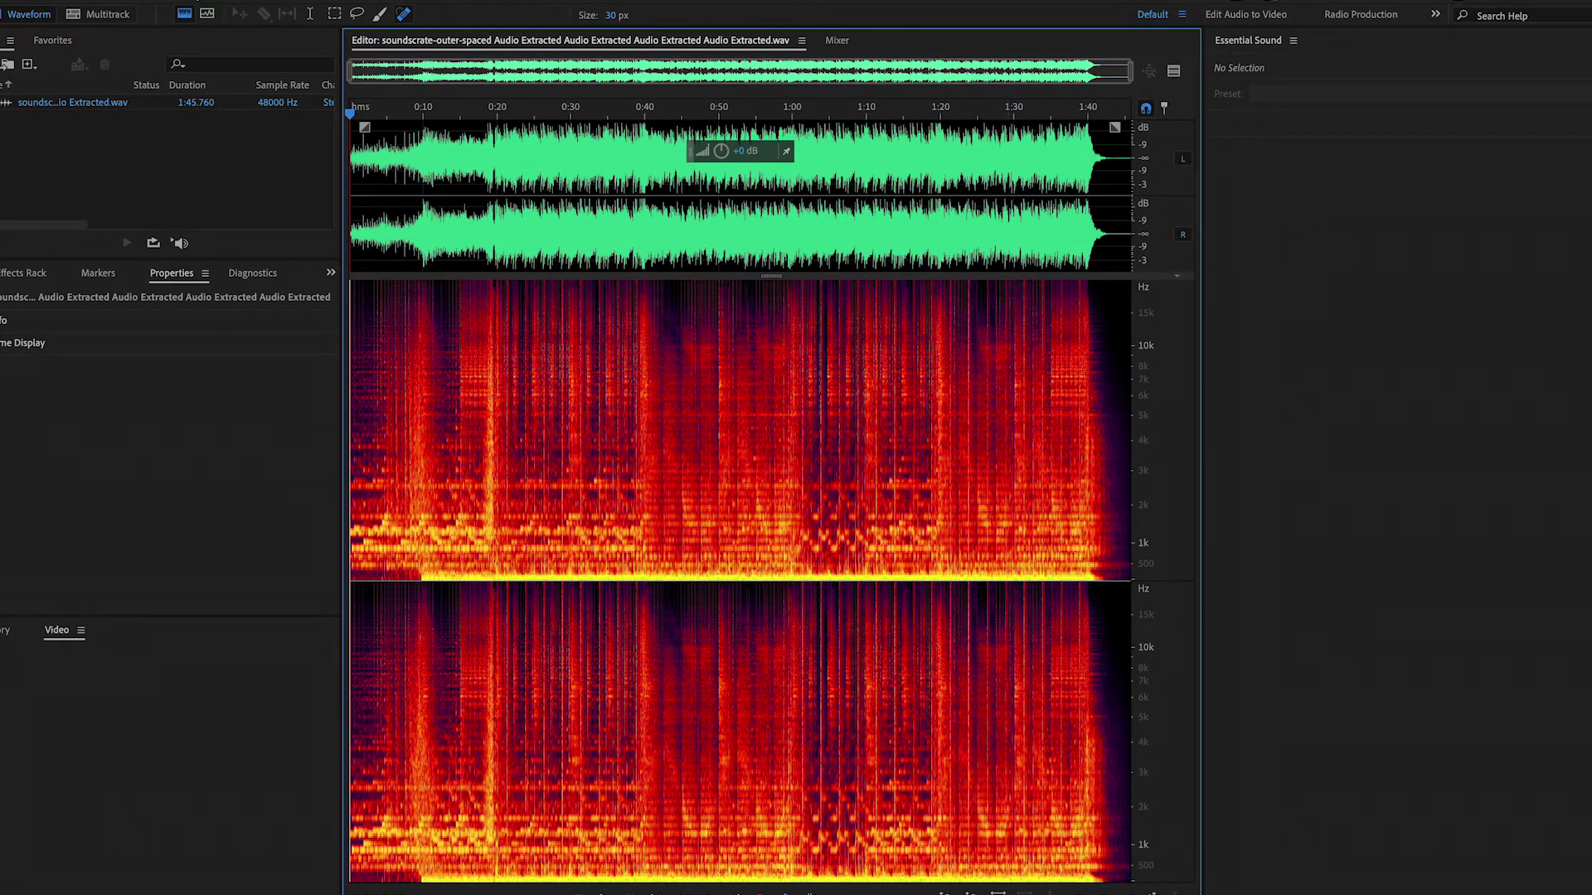
{"action": "left_click", "coordinate": [139, 4]}
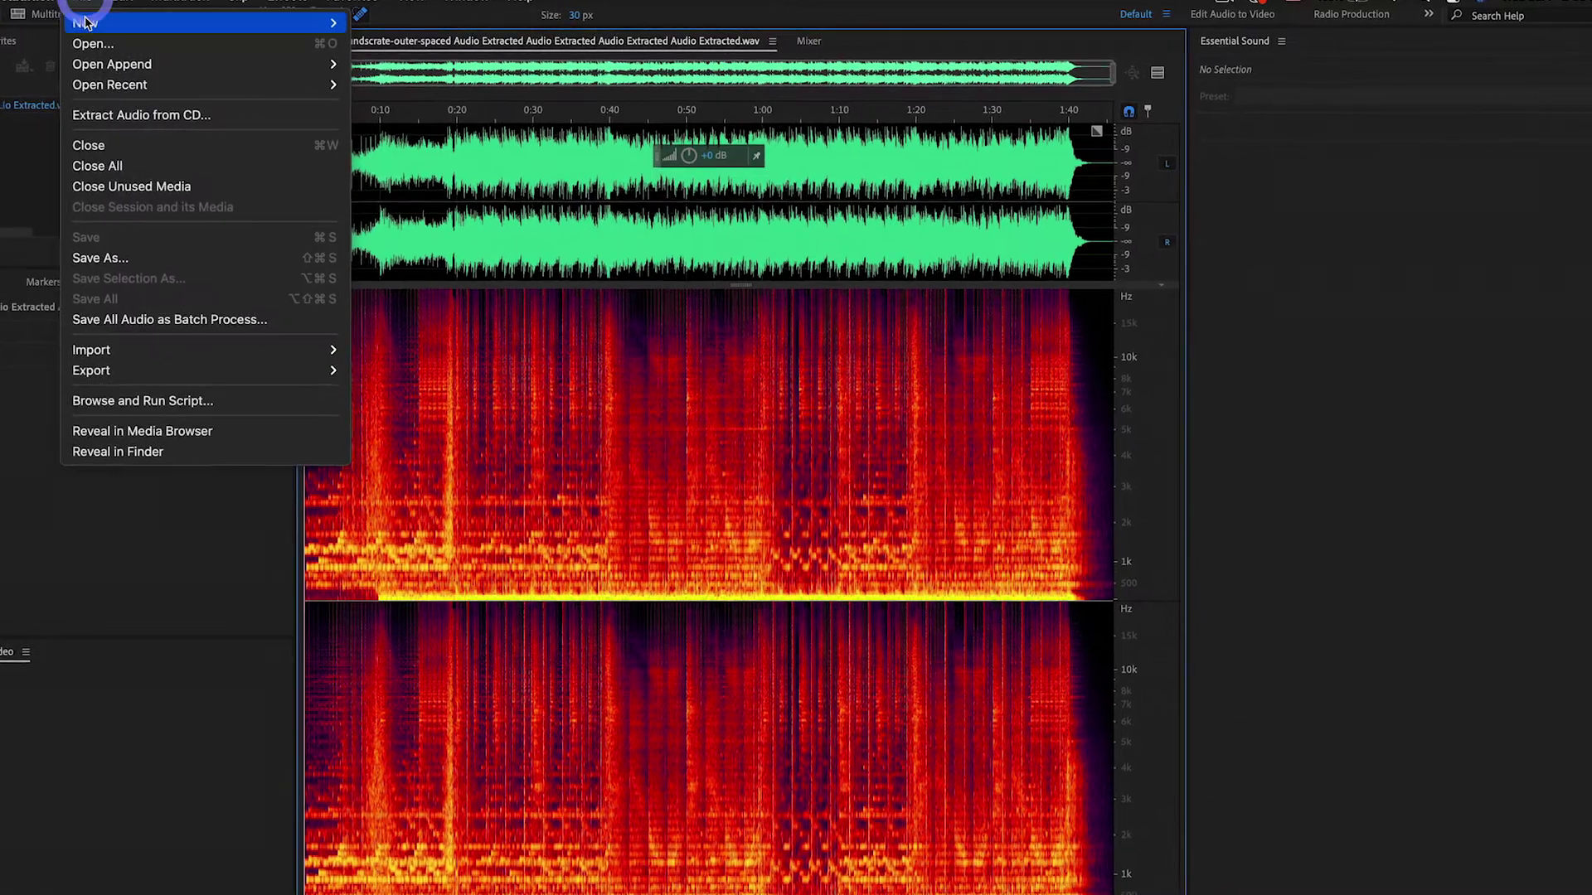
{"action": "mouse_move", "coordinate": [157, 22]}
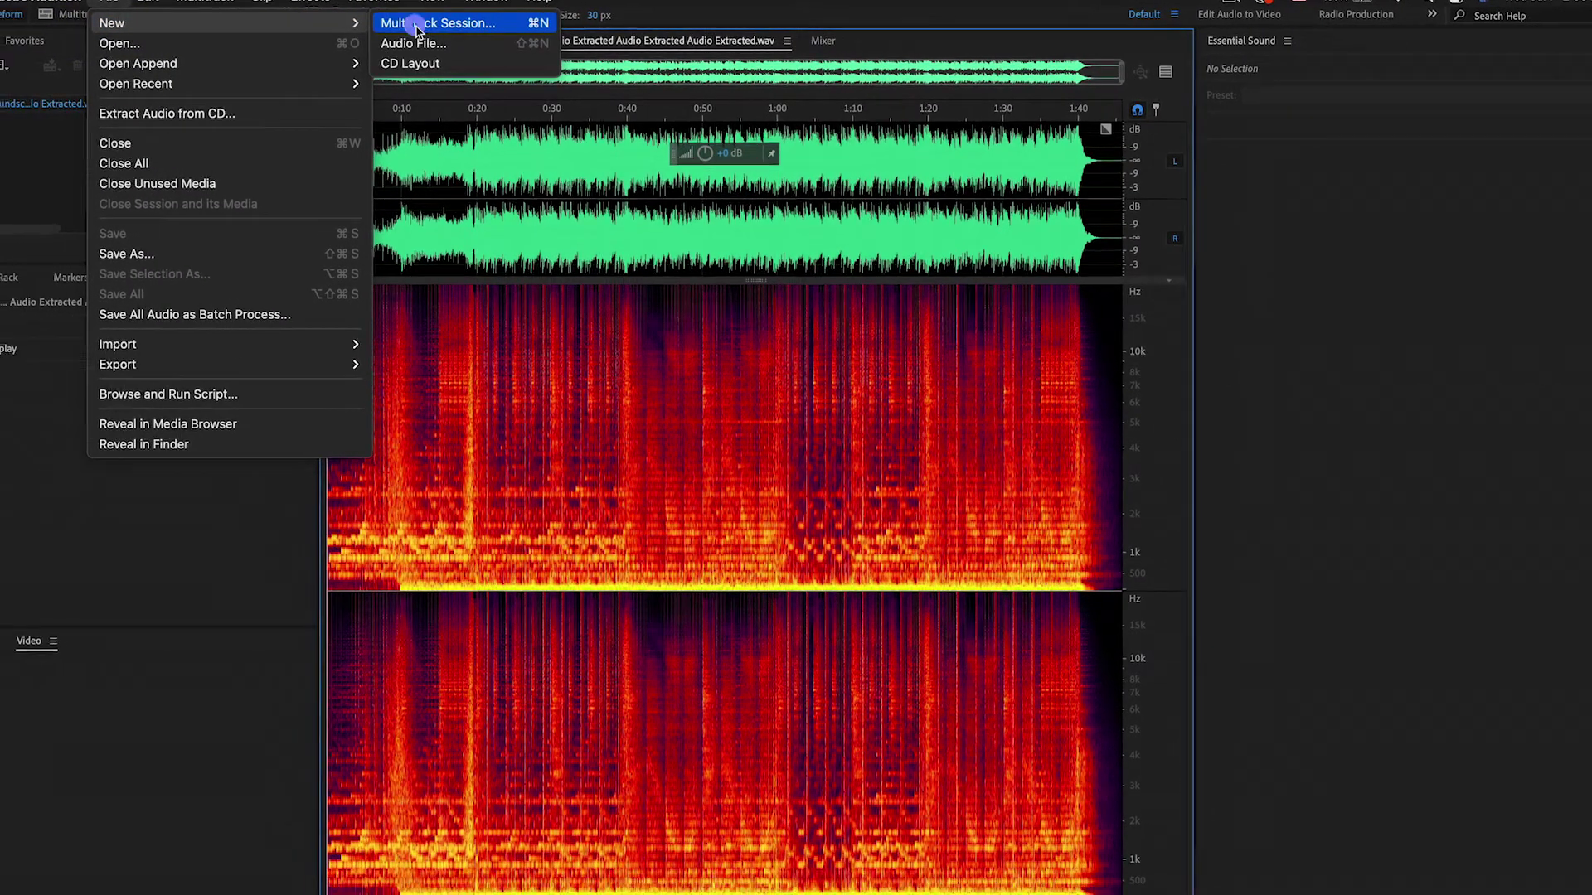
{"action": "left_click", "coordinate": [384, 25]}
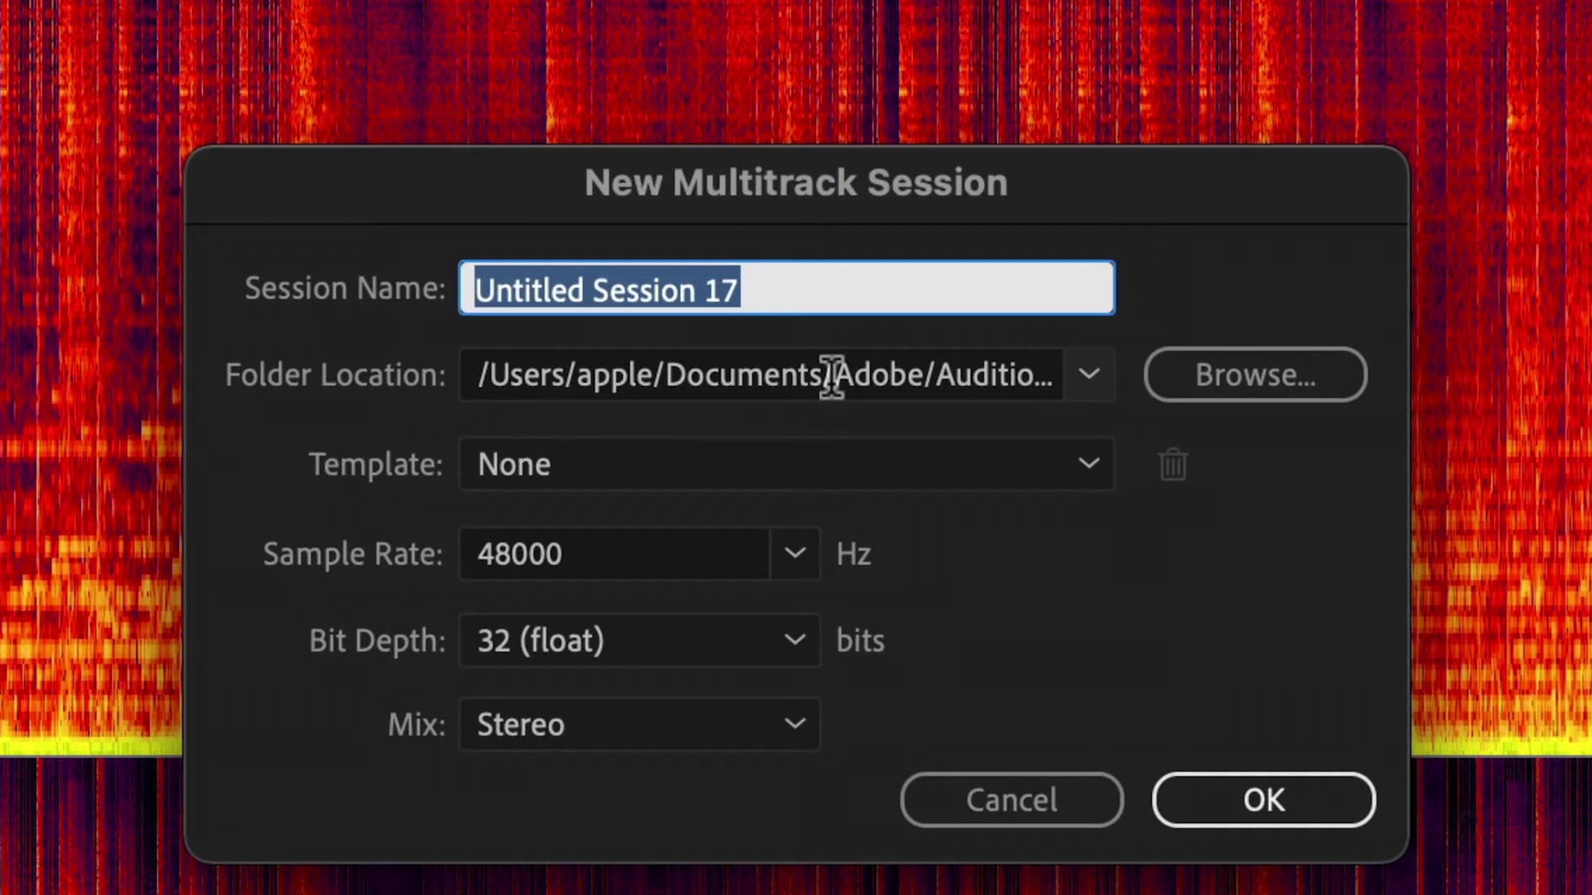
{"action": "type", "text": "Loop Music"}
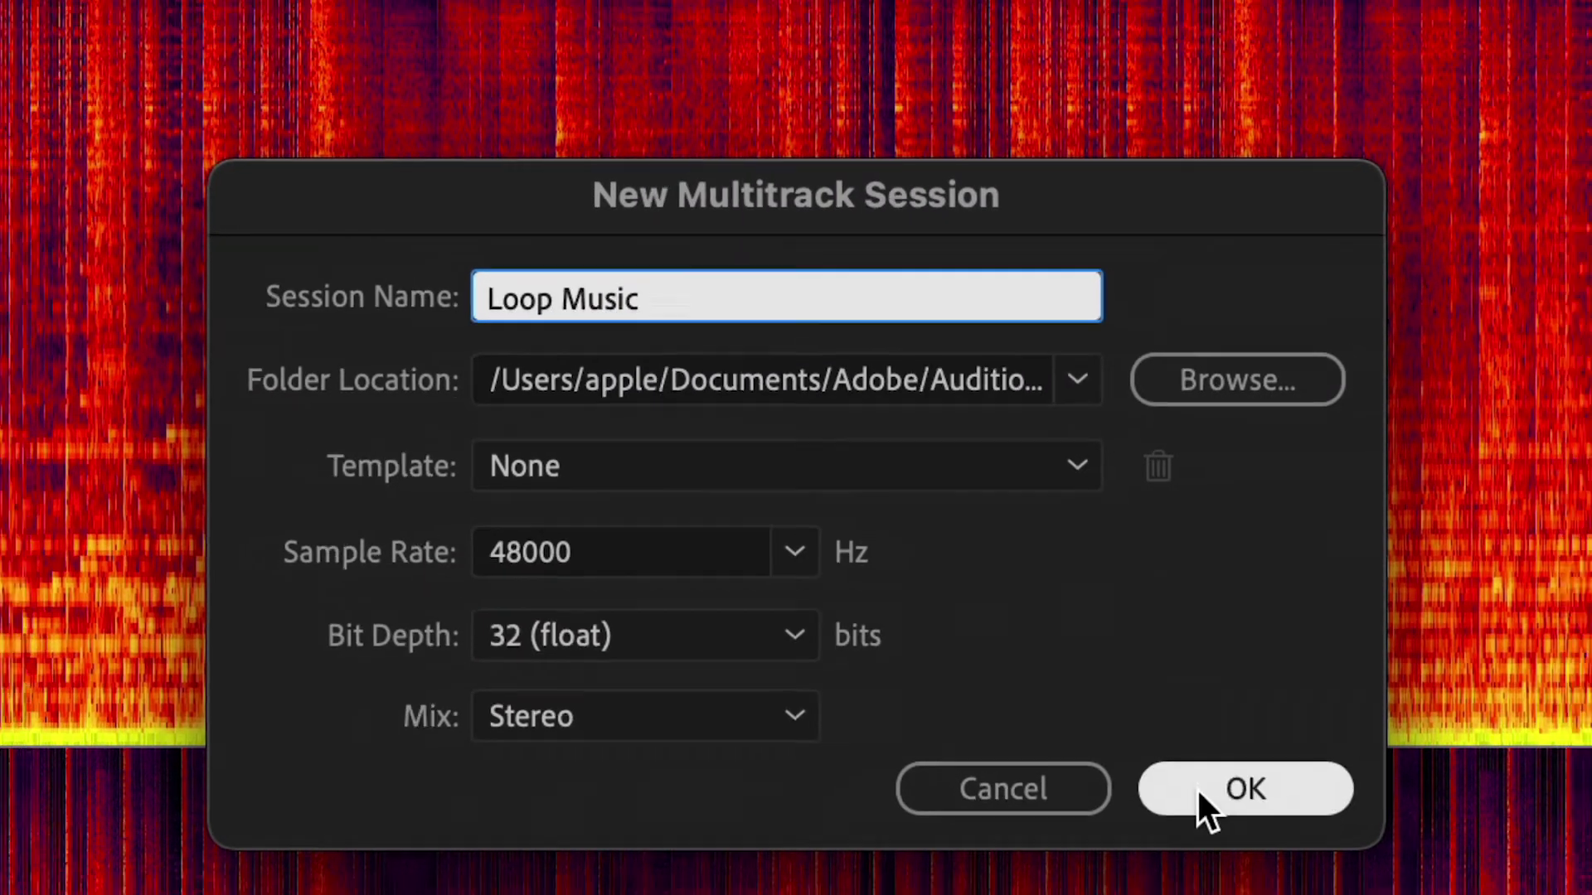
{"action": "left_click", "coordinate": [1227, 803]}
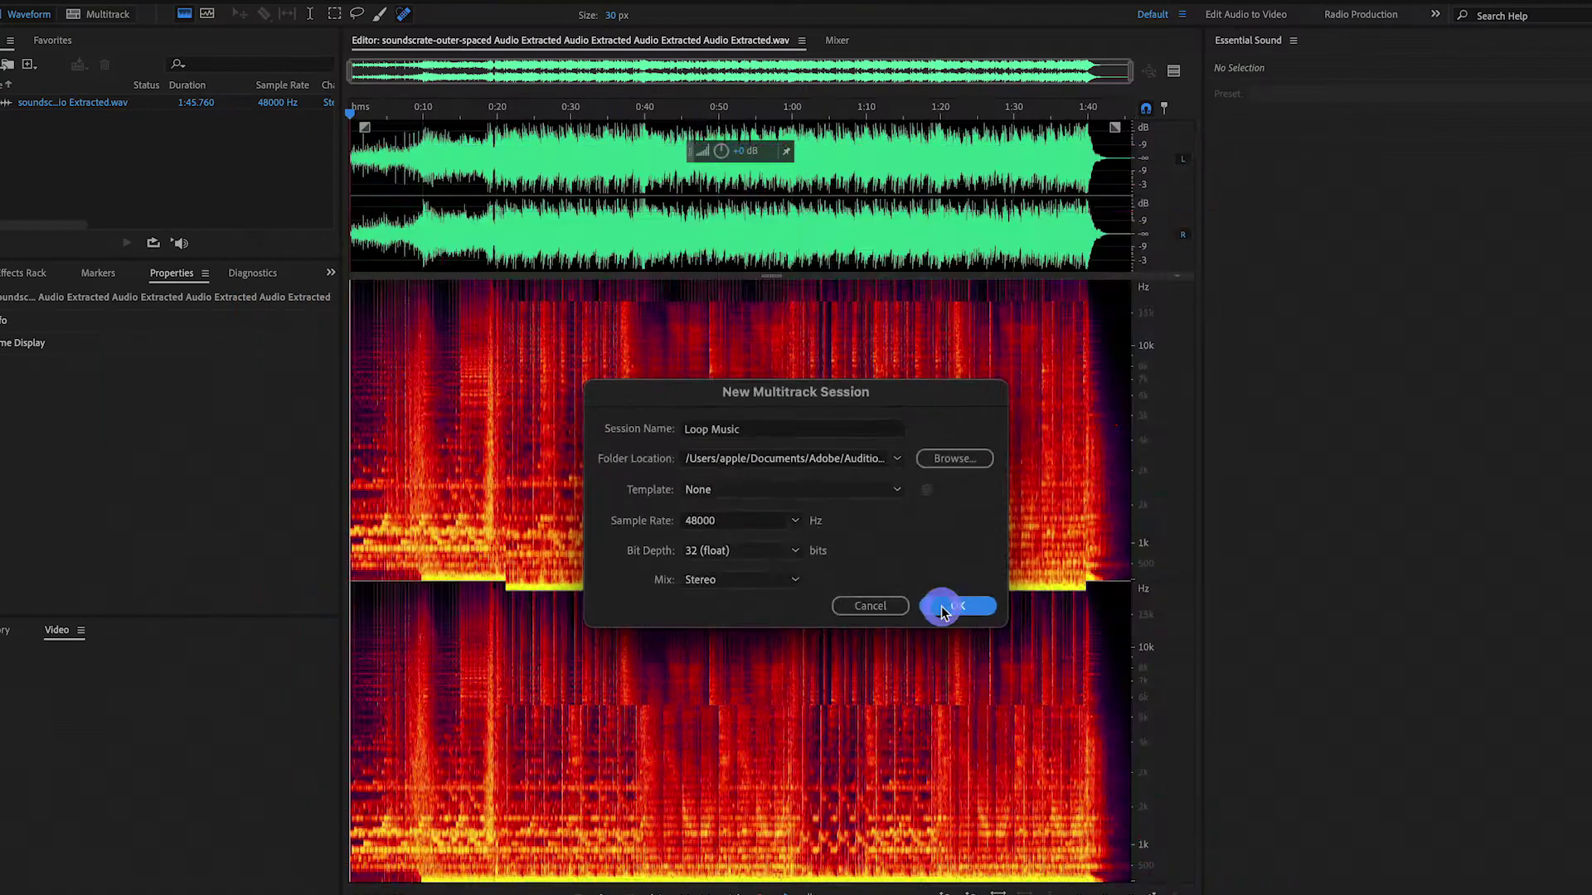
{"action": "left_click", "coordinate": [62, 154]}
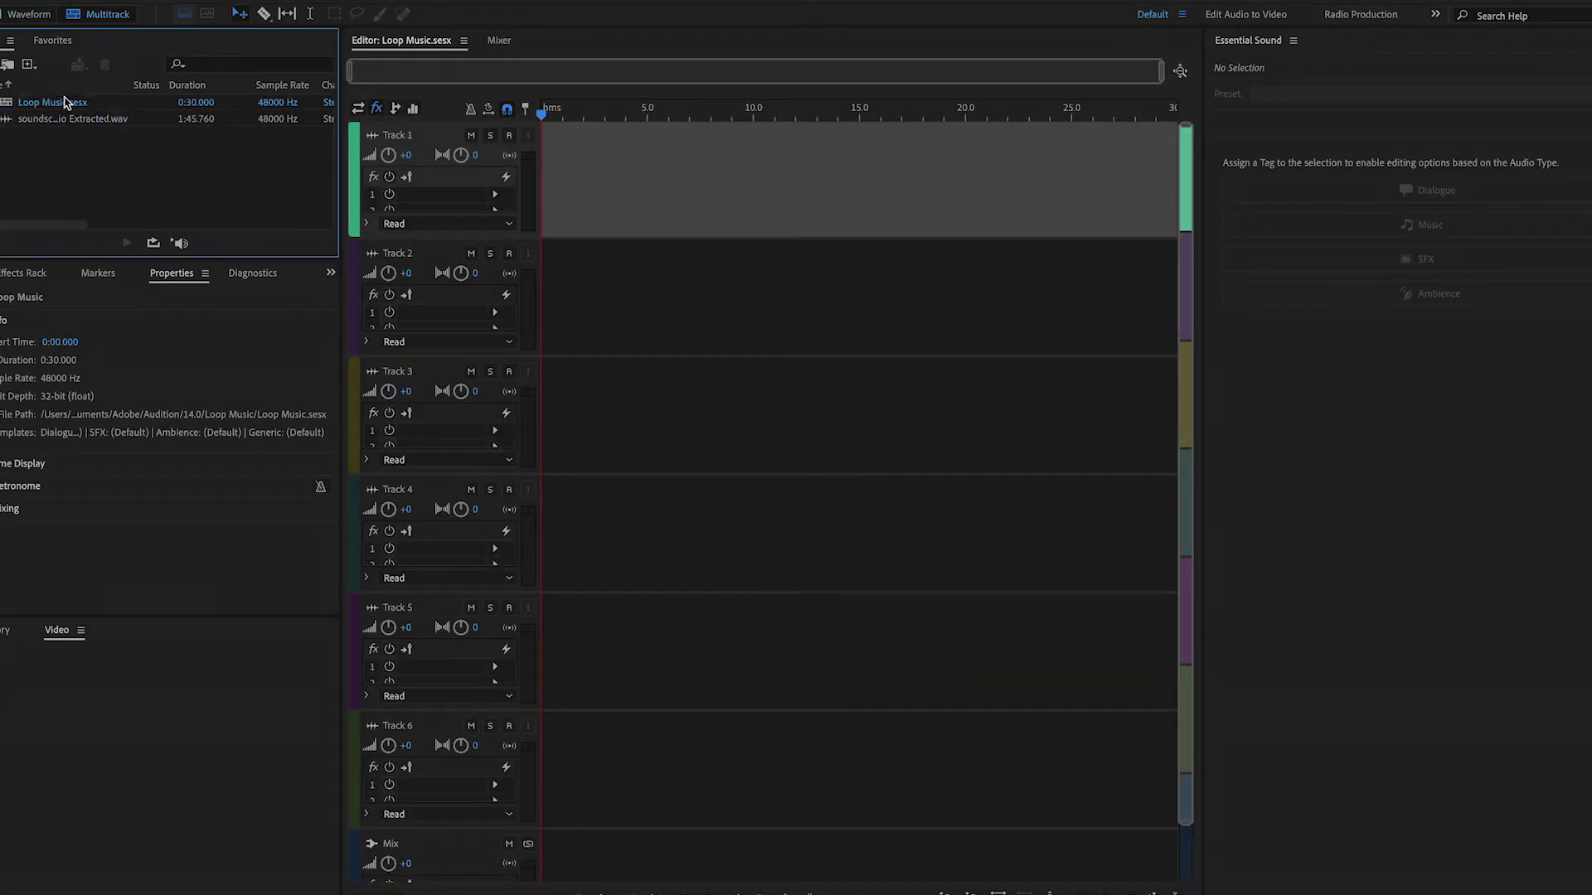
Place the extracted music on Track 1, fit it in view, and preview its ending near 1:40
{"action": "left_click_drag", "start_coordinate": [38, 102], "coordinate": [528, 170]}
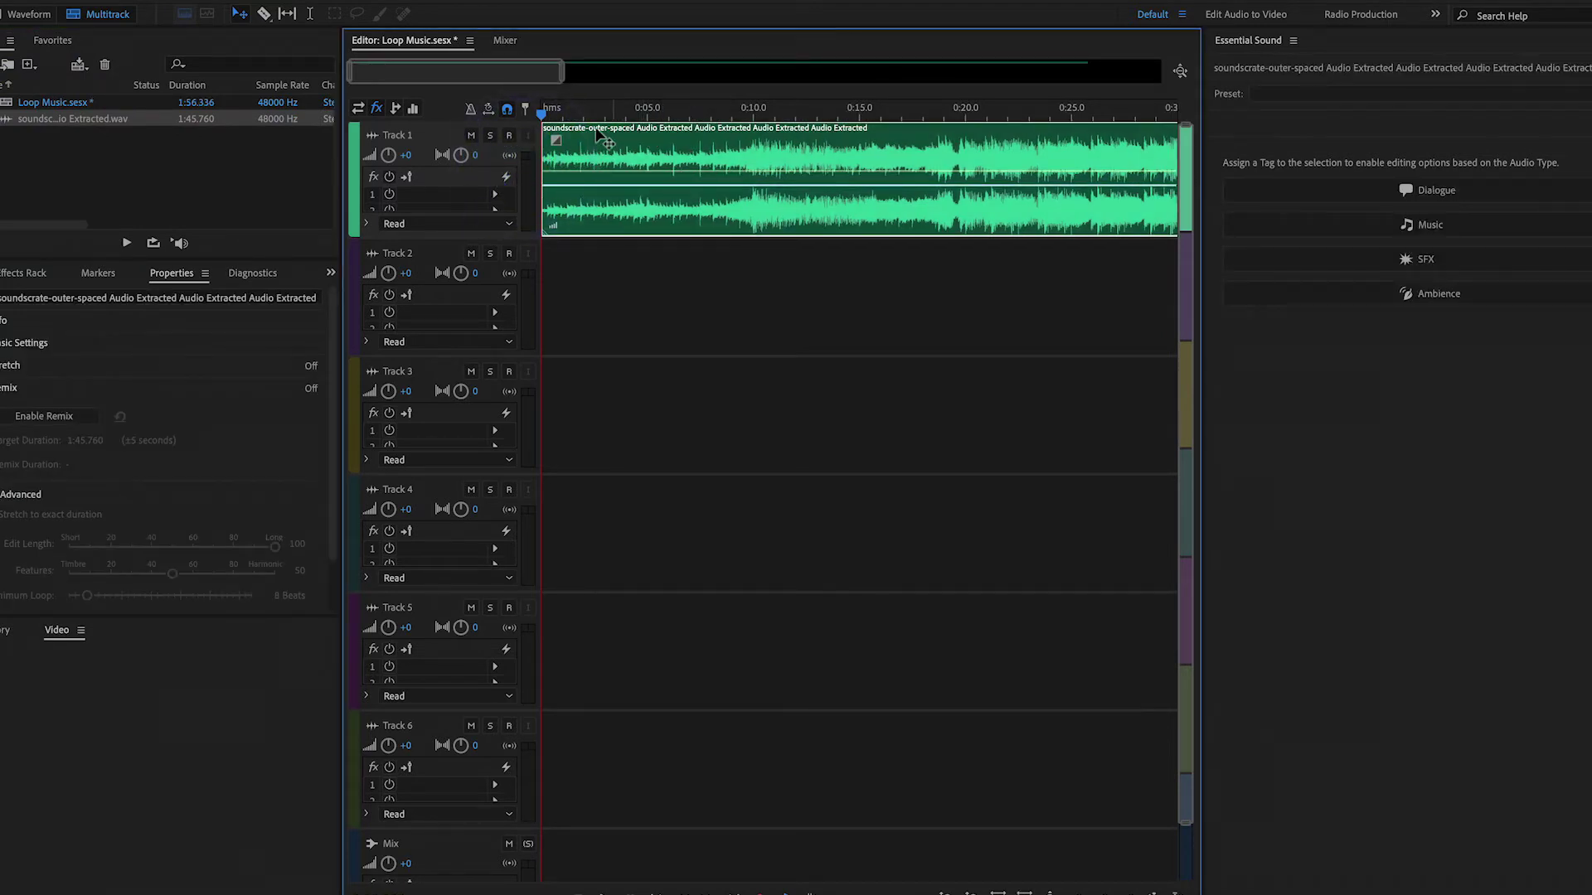
{"action": "key", "text": "backslash"}
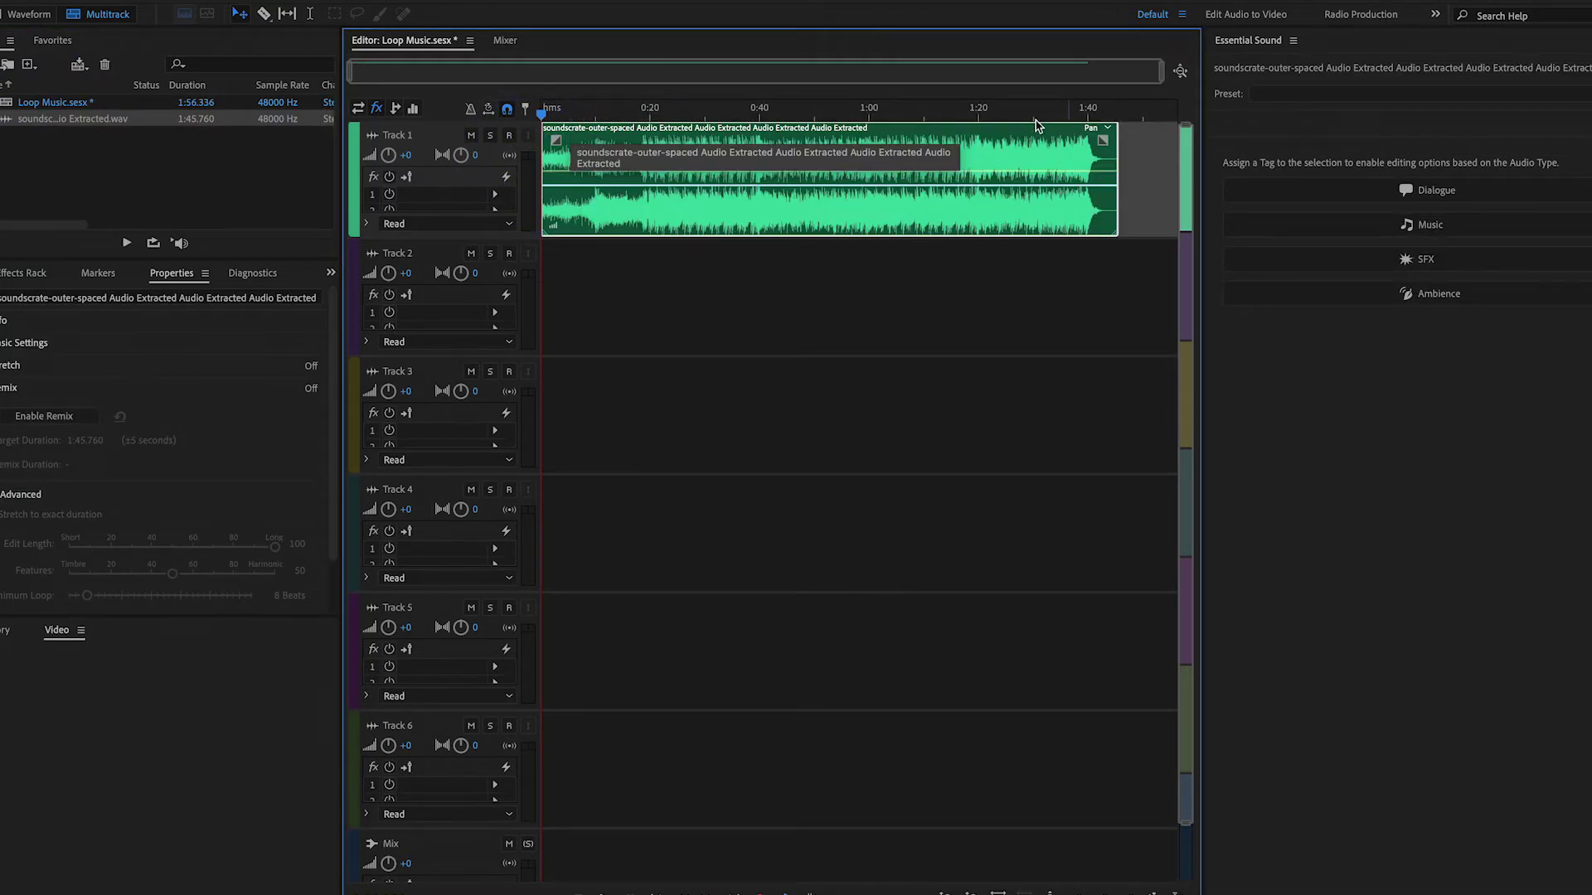
{"action": "key", "text": "space"}
{"action": "left_click", "coordinate": [835, 112]}
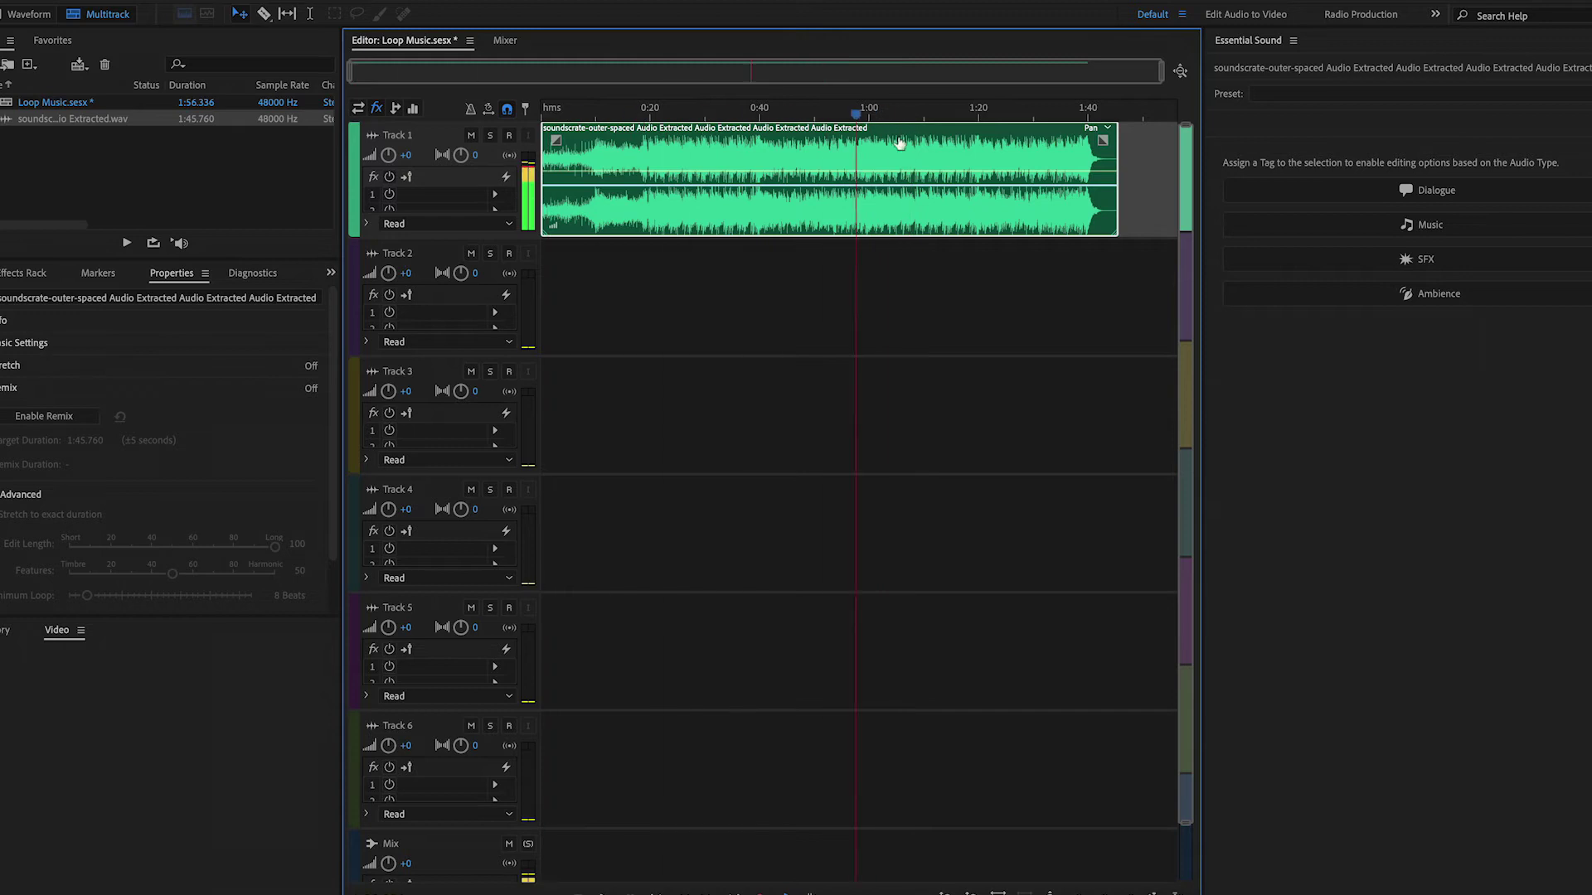
{"action": "left_click", "coordinate": [1092, 110]}
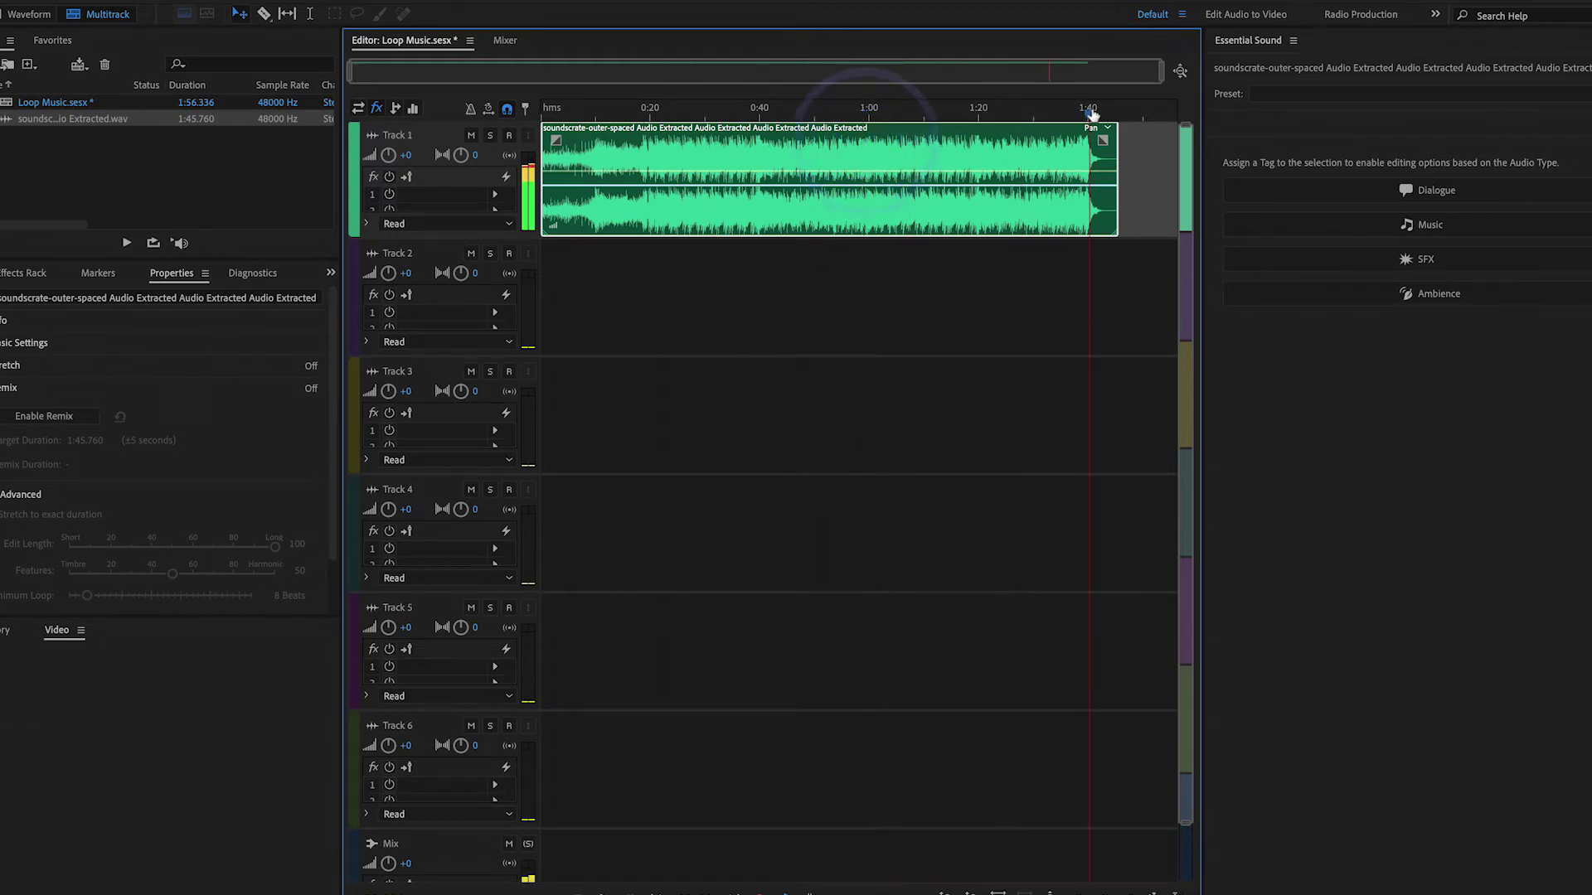
{"action": "left_click", "coordinate": [1091, 111]}
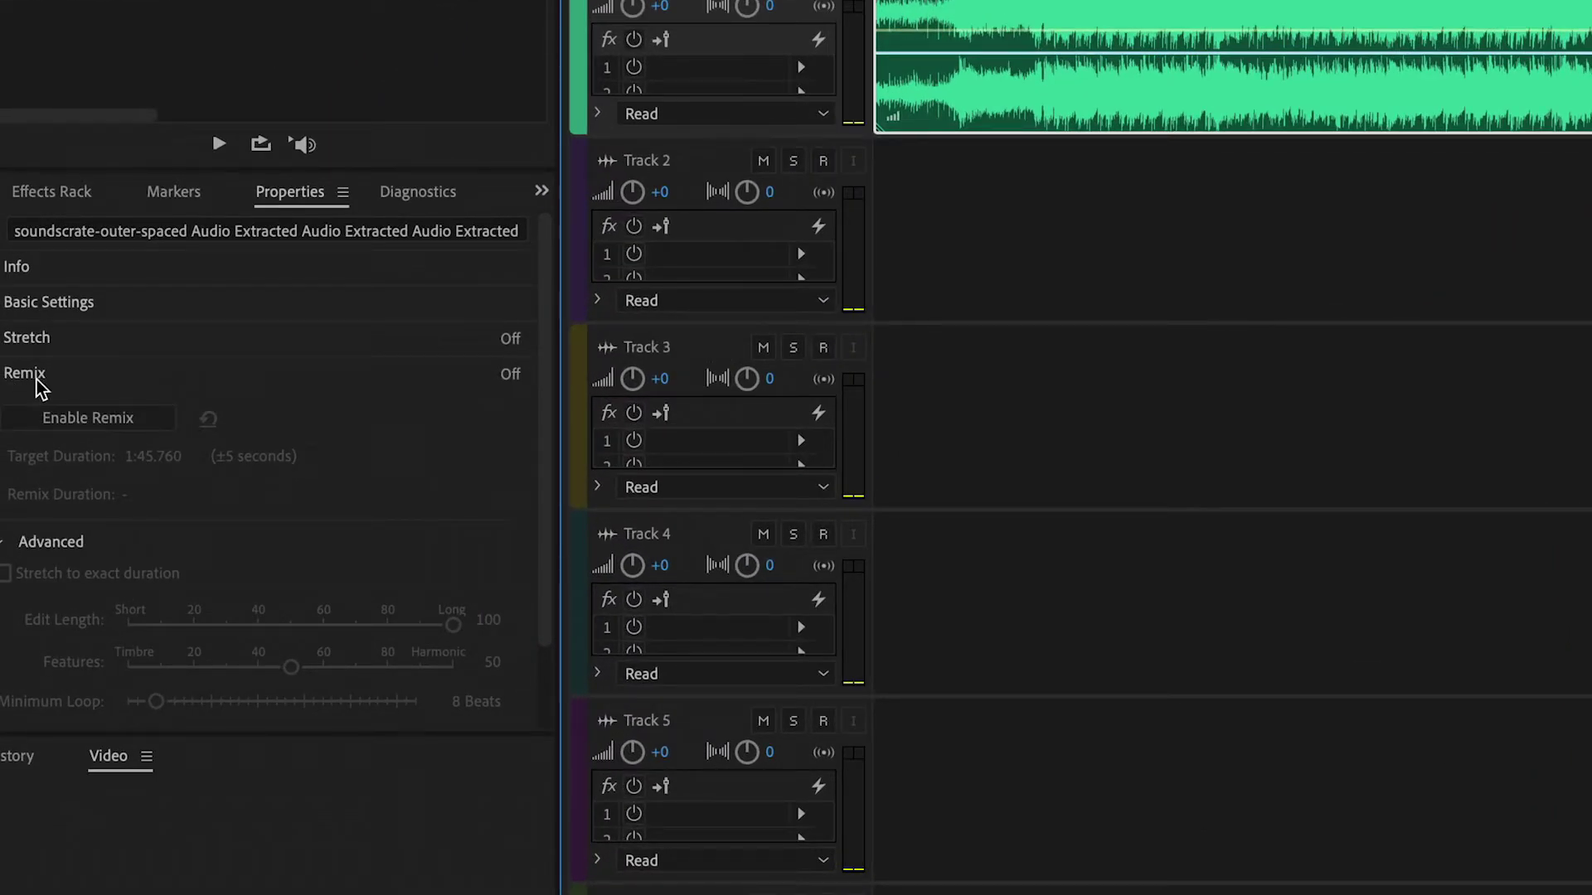
Enable Remix on the Track 1 clip and set its Target Duration to 4:22.800
{"action": "left_click", "coordinate": [97, 425]}
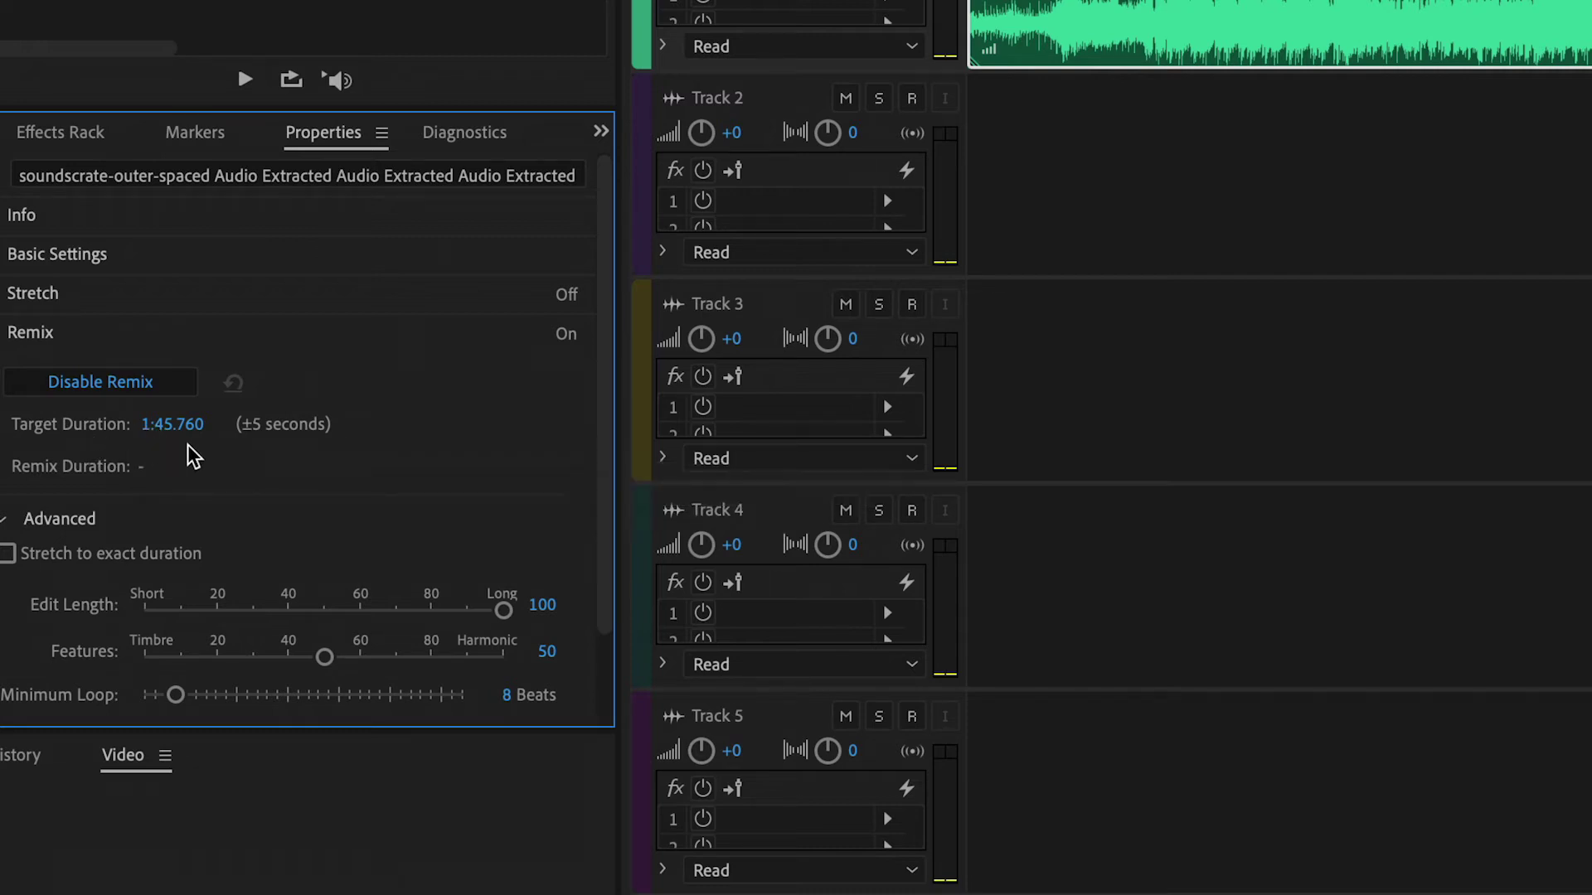
{"action": "left_click_drag", "start_coordinate": [149, 436], "coordinate": [551, 426]}
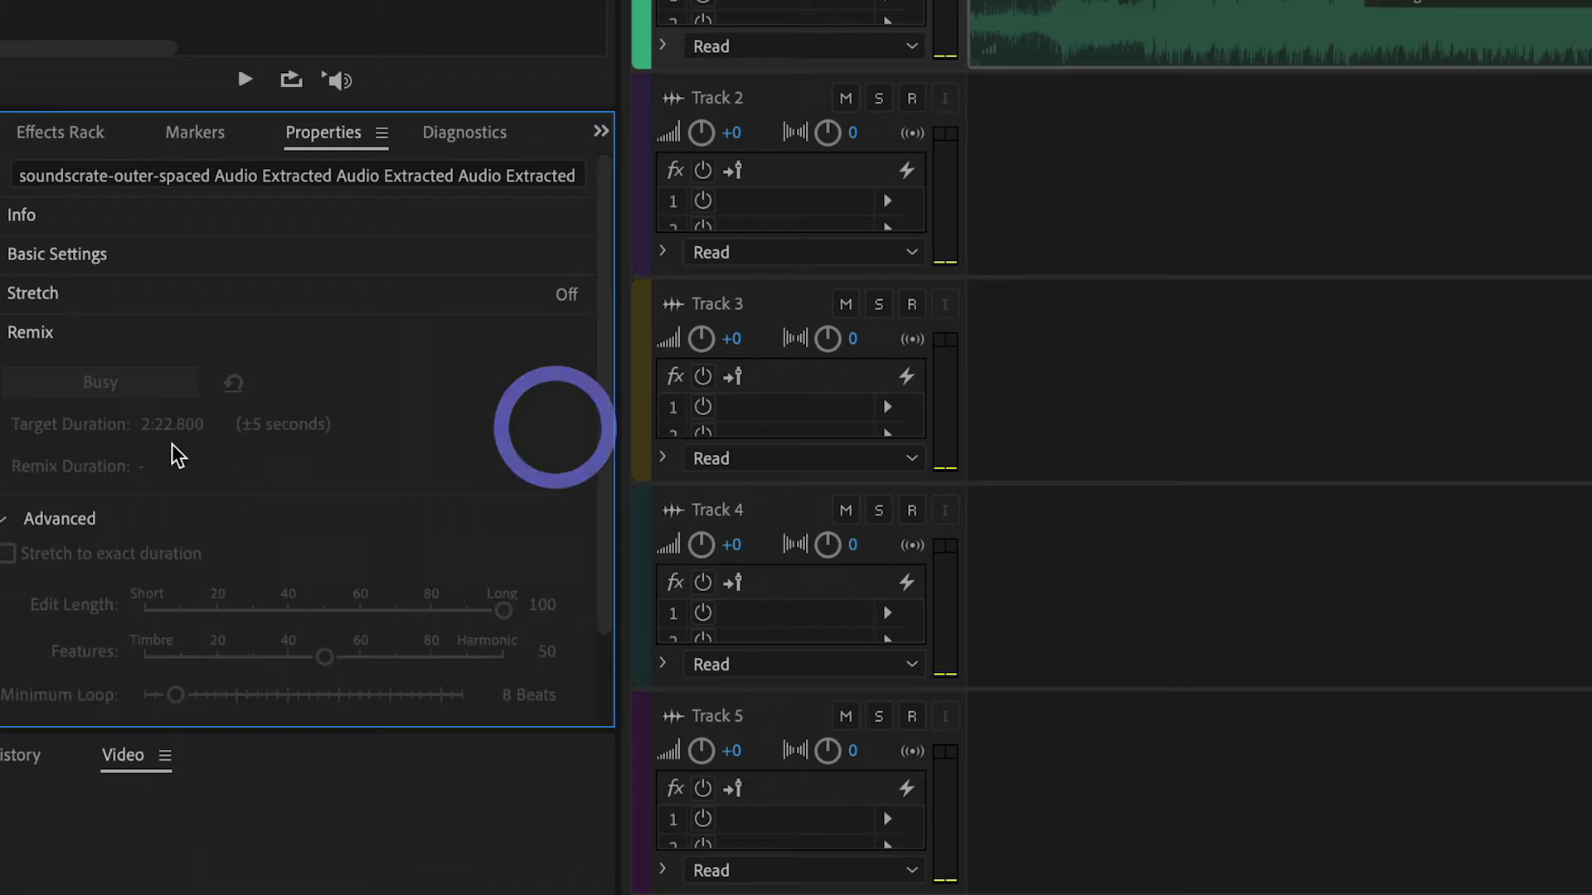
{"action": "left_click", "coordinate": [160, 426]}
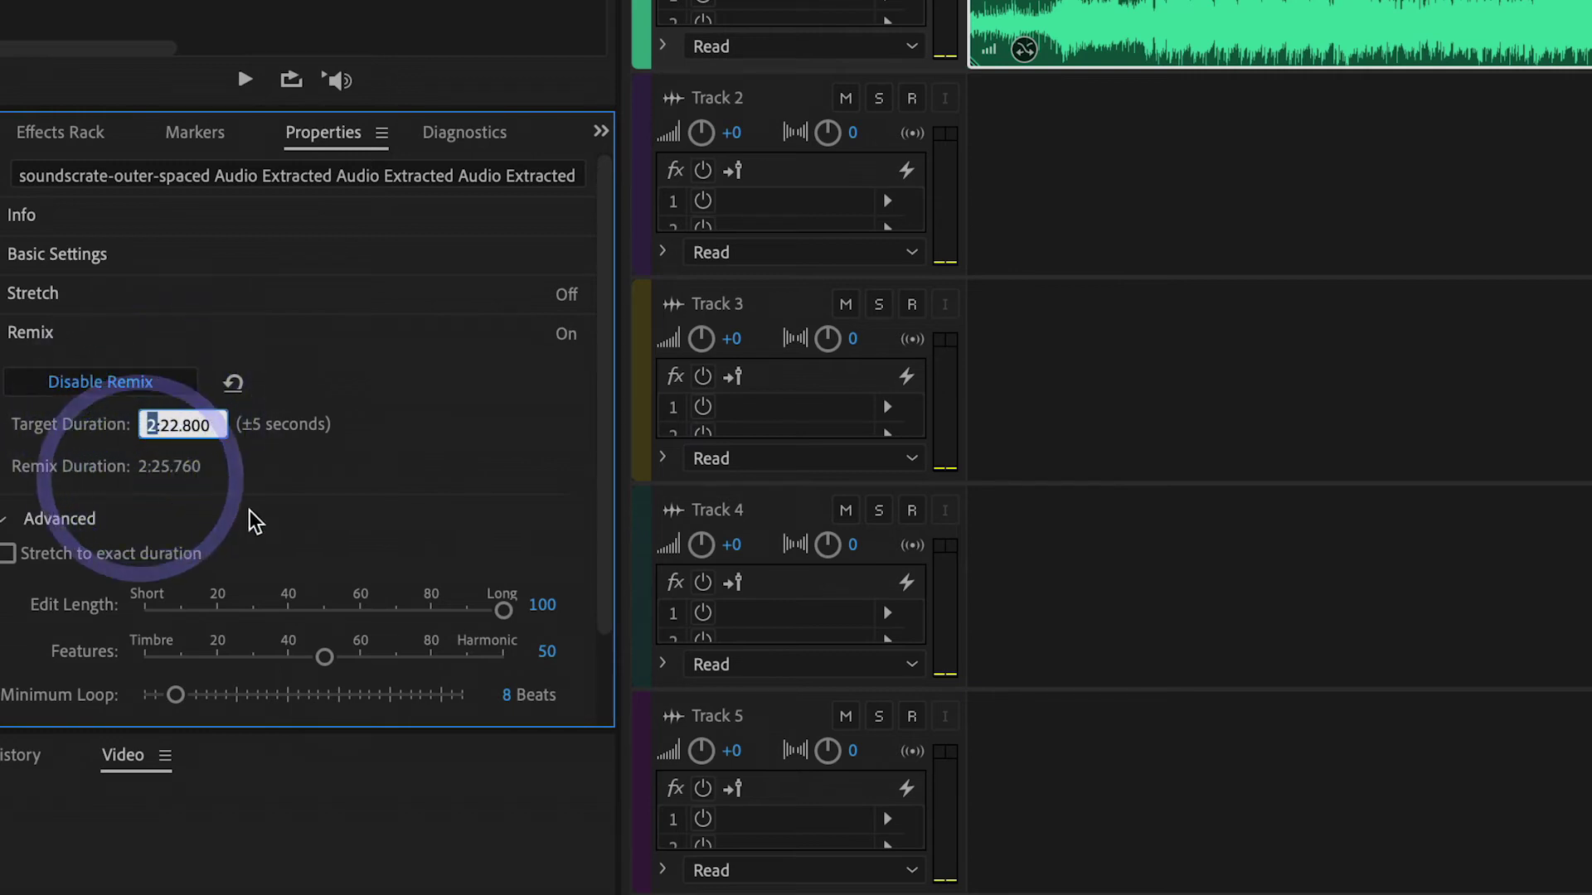
{"action": "type", "text": "3"}
{"action": "key", "text": "Return"}
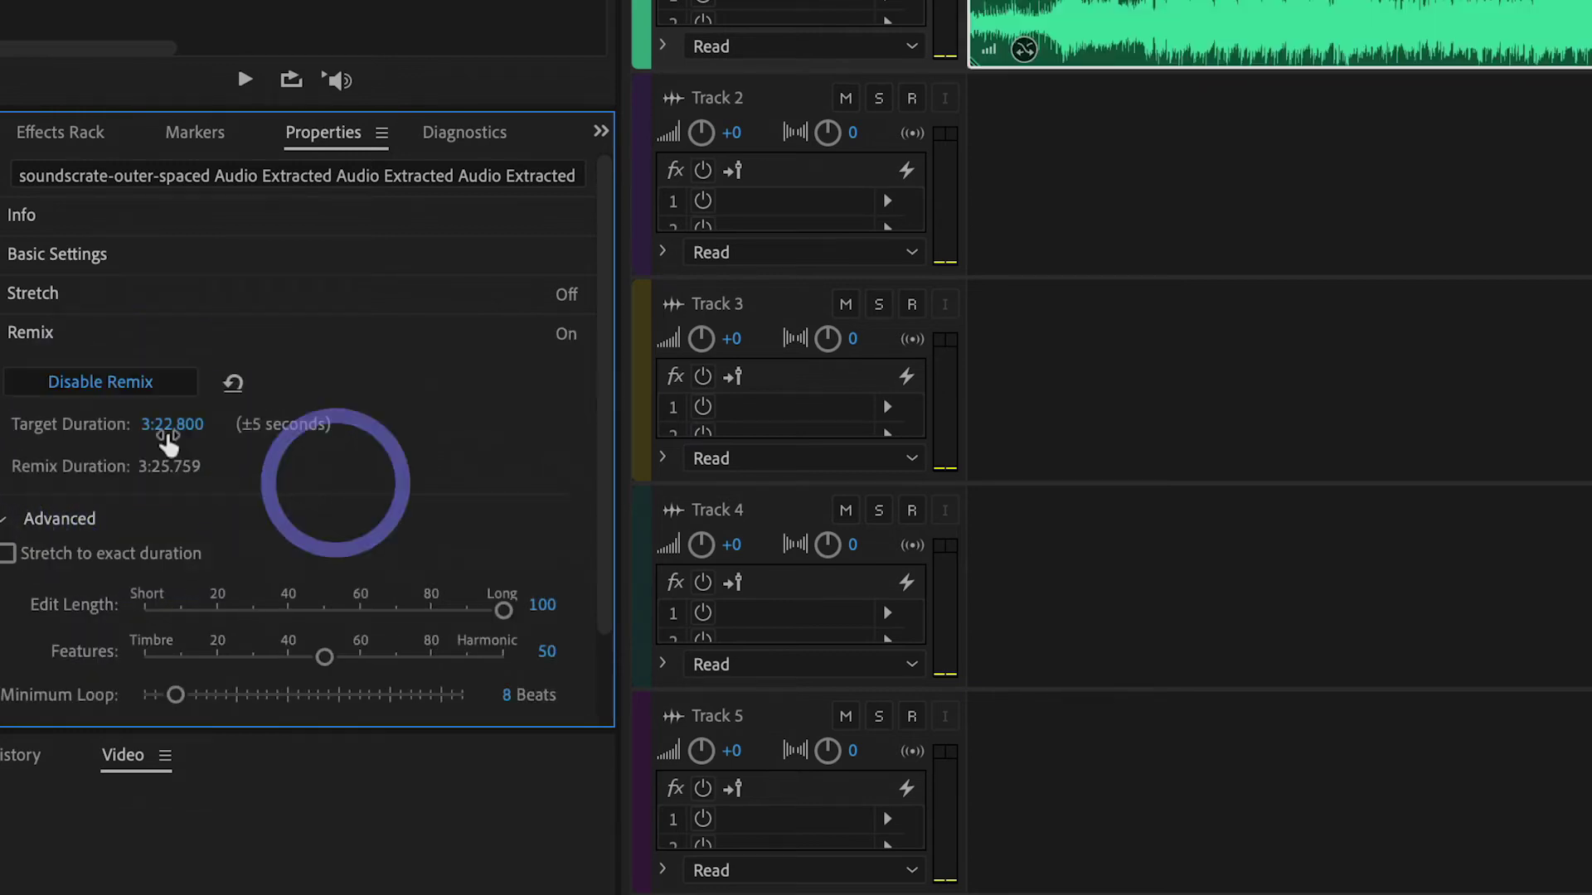
{"action": "left_click", "coordinate": [159, 427]}
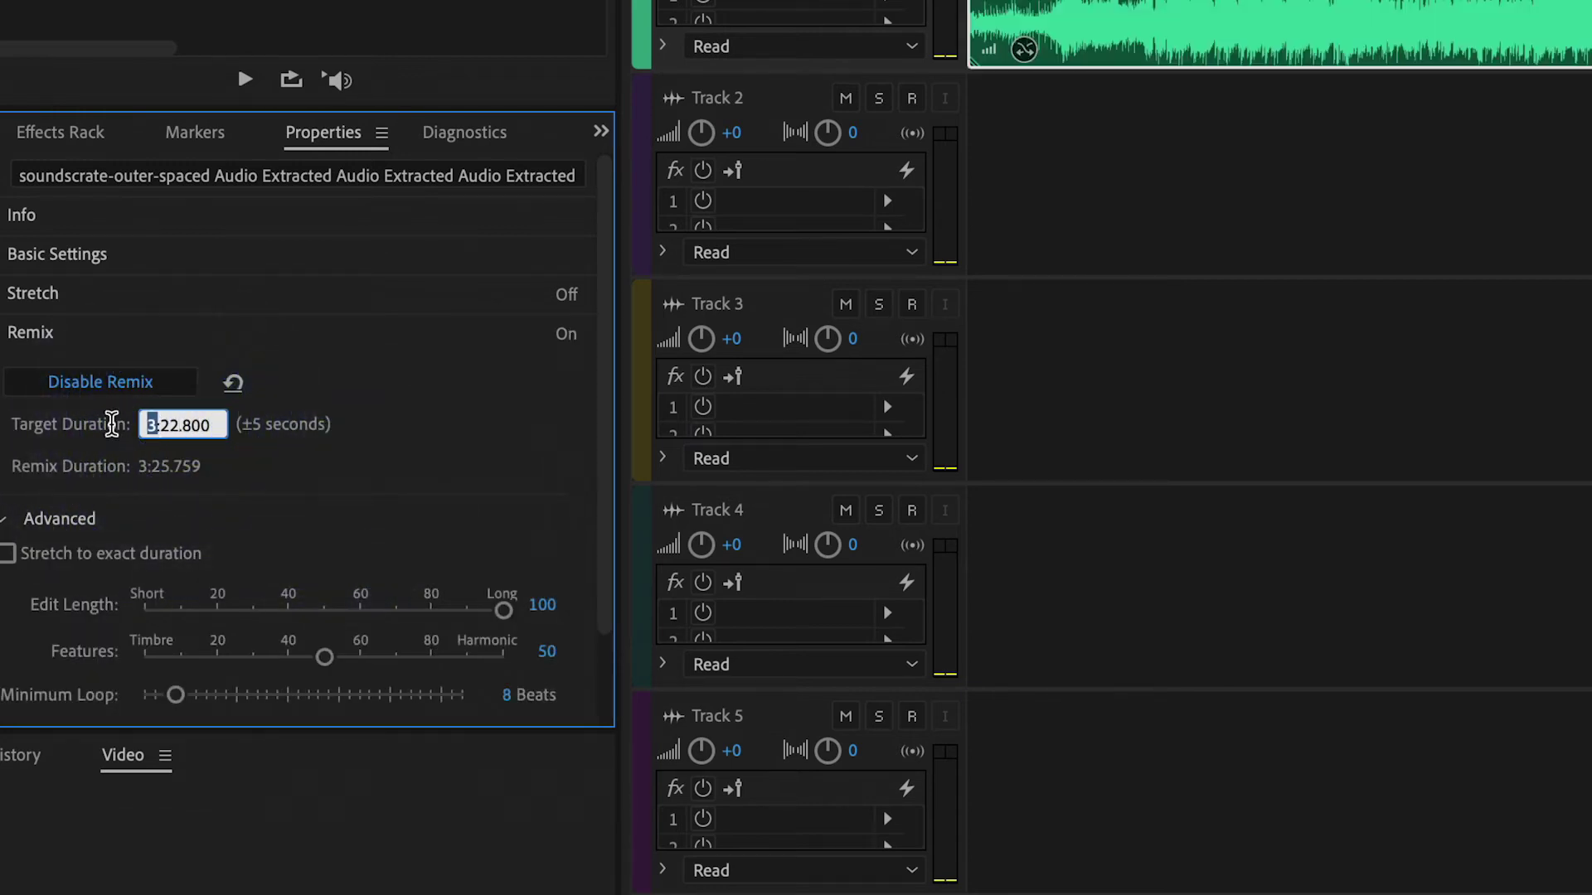
{"action": "left_click", "coordinate": [112, 426]}
{"action": "type", "text": "4"}
{"action": "left_click", "coordinate": [424, 485]}
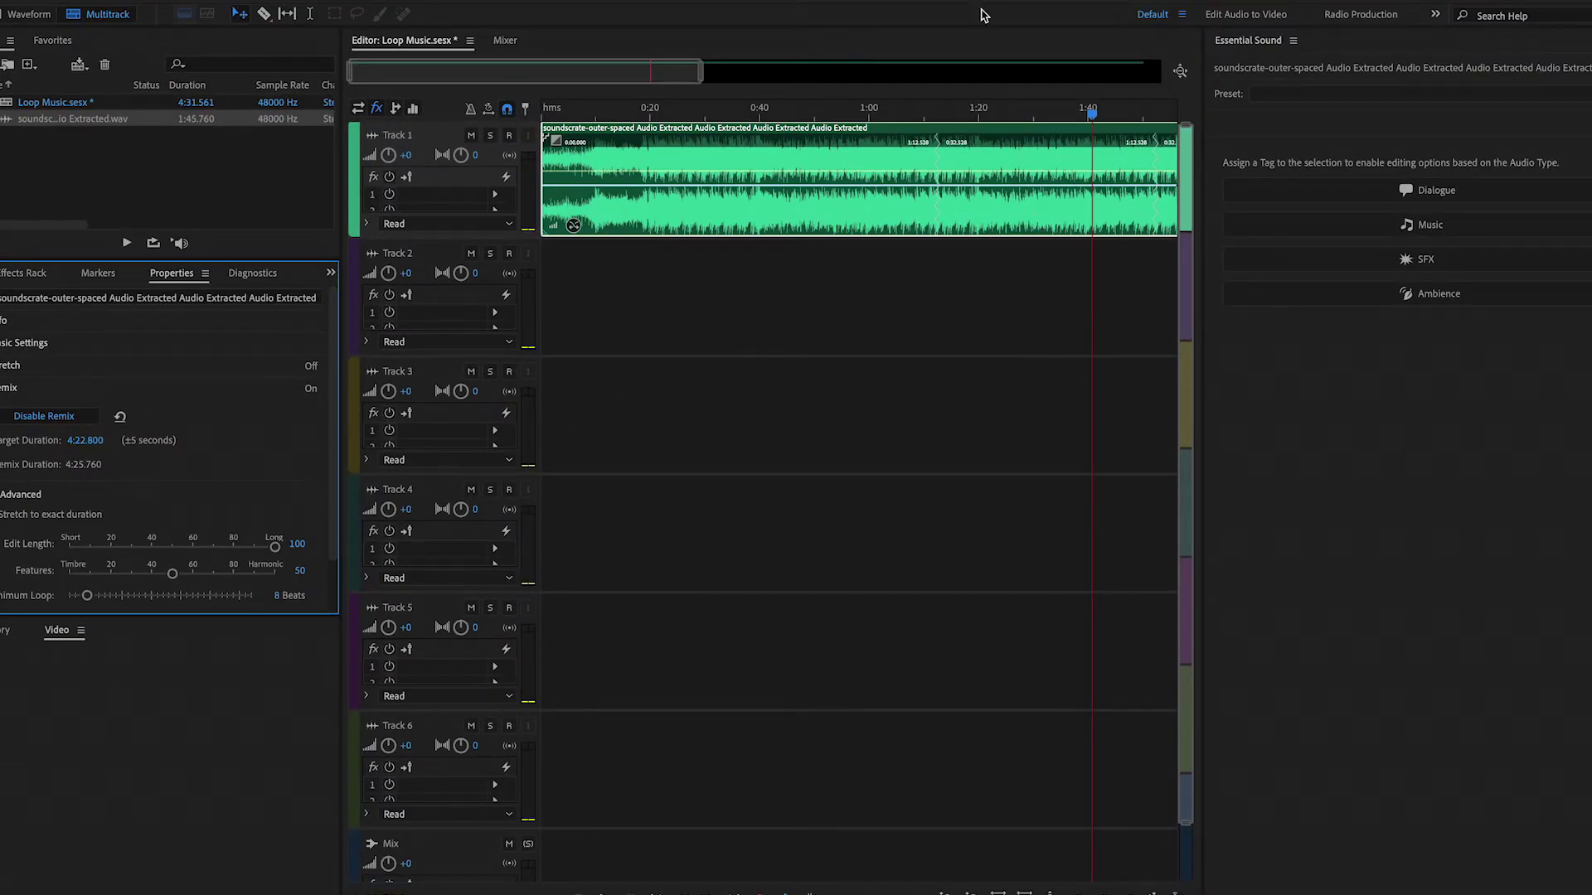
Zoom out to the full 4:25 remix and play it from about 1:00
{"action": "left_click_drag", "start_coordinate": [708, 81], "coordinate": [1176, 108]}
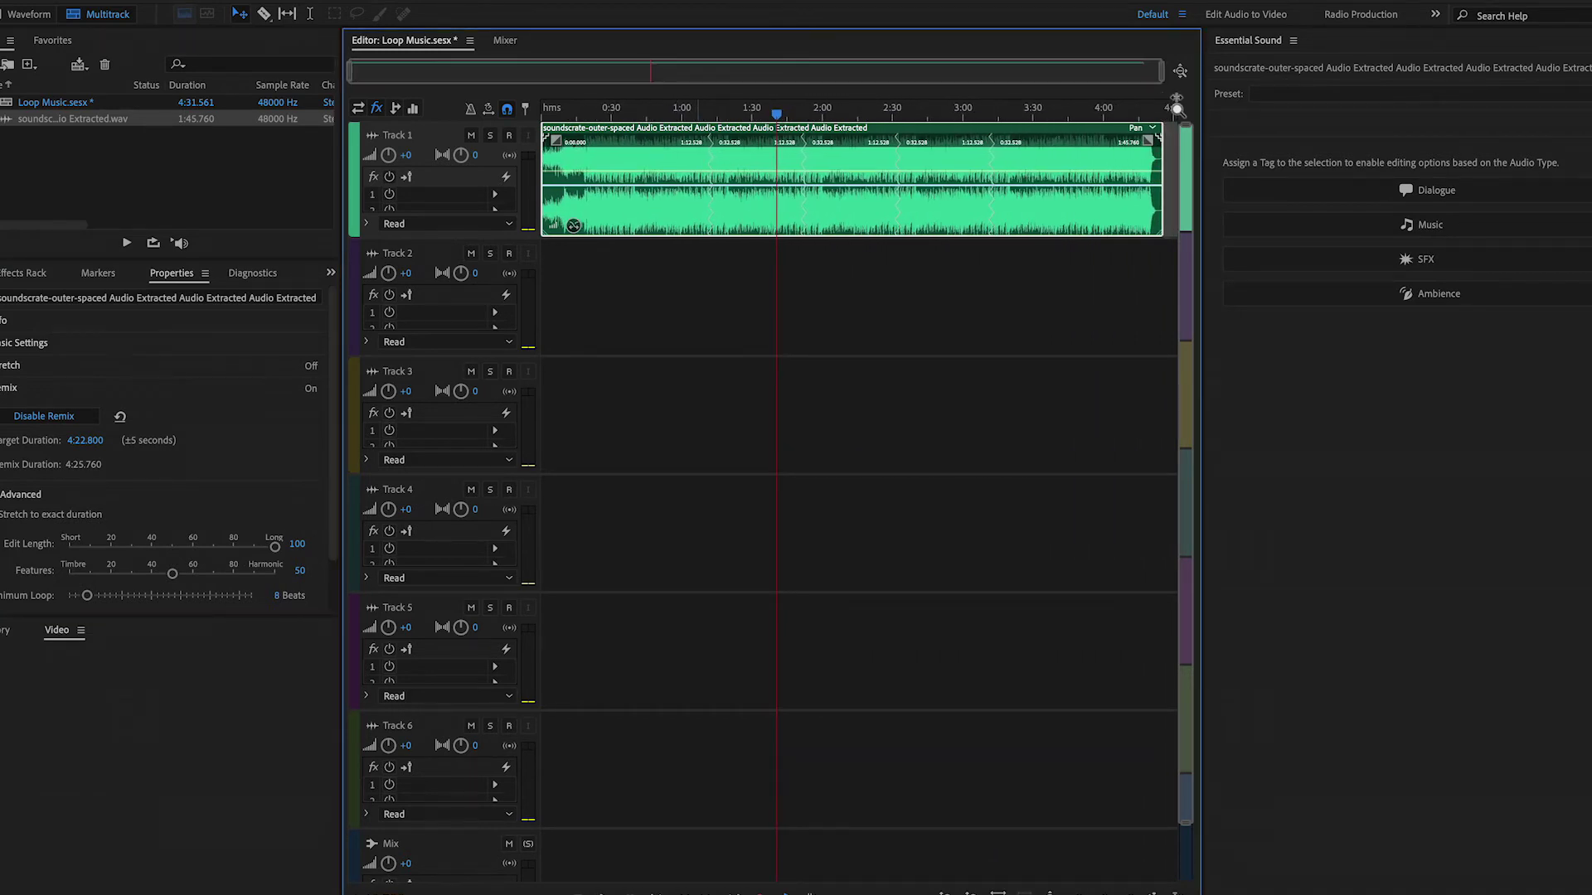
{"action": "left_click", "coordinate": [709, 108]}
{"action": "key", "text": "space"}
{"action": "left_click", "coordinate": [704, 109]}
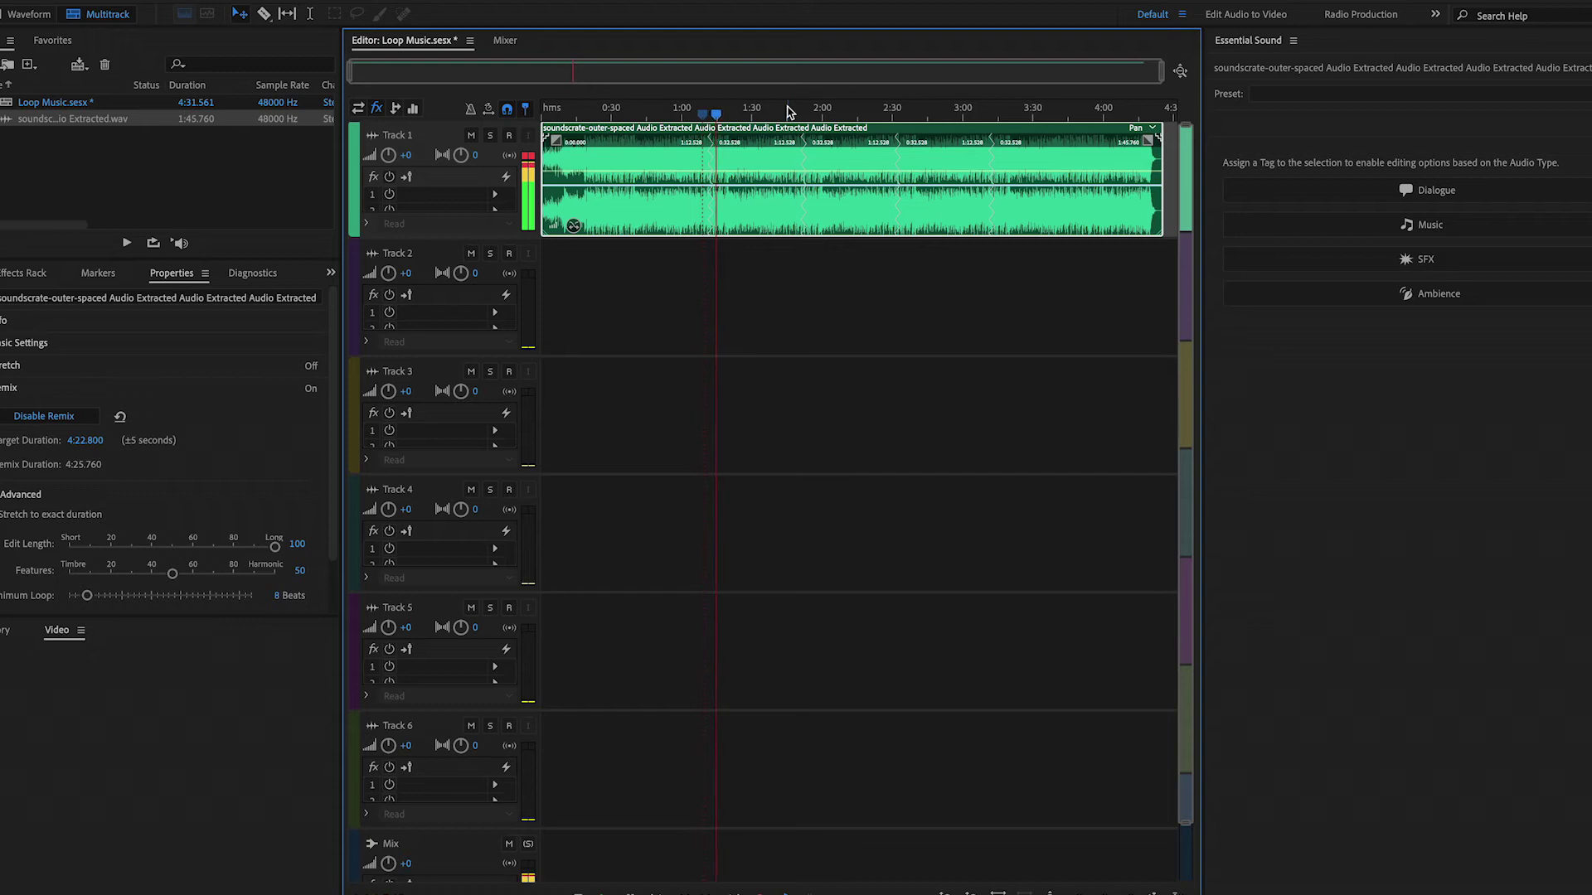
{"action": "key", "text": "space"}
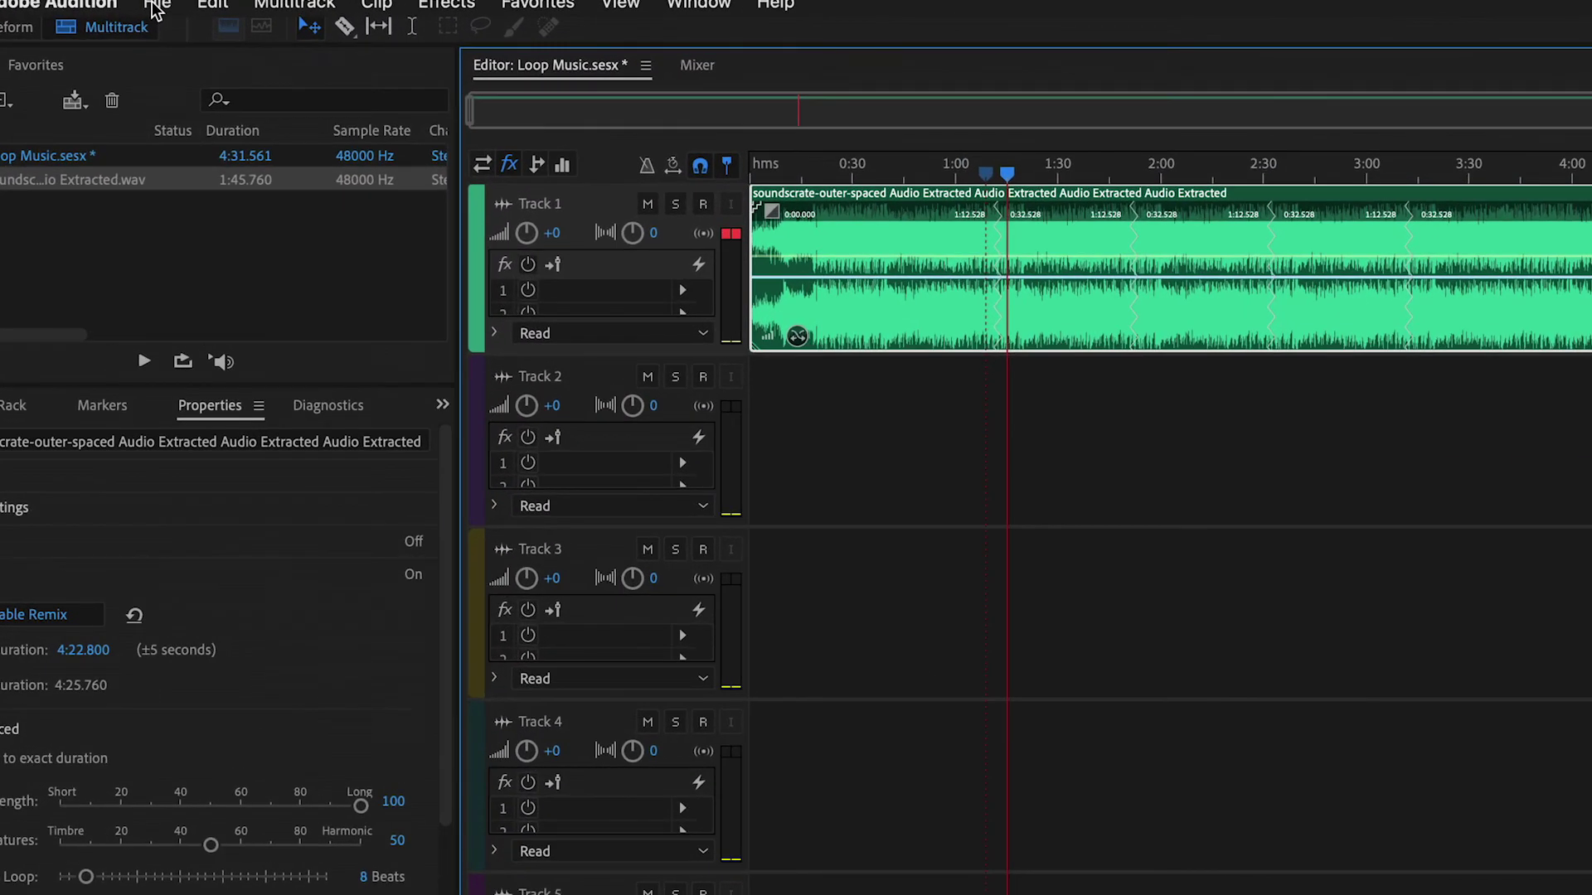
Export the session with File > Export > Export to Adobe Premiere Pro as Loop Music (AU Tracks).xml
{"action": "left_click", "coordinate": [155, 10]}
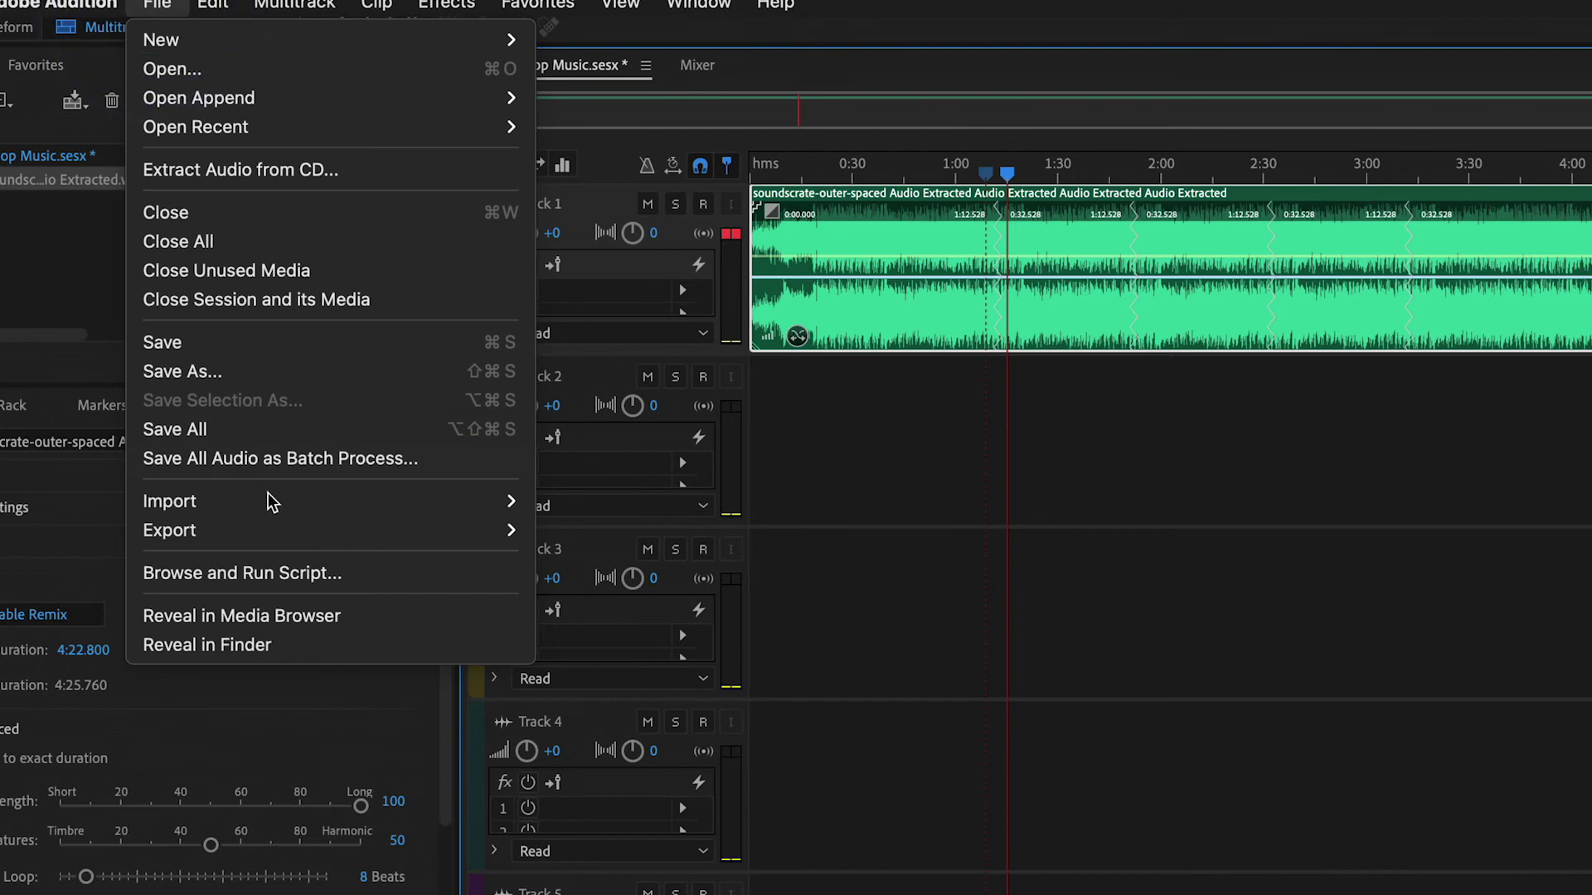
{"action": "mouse_move", "coordinate": [461, 532]}
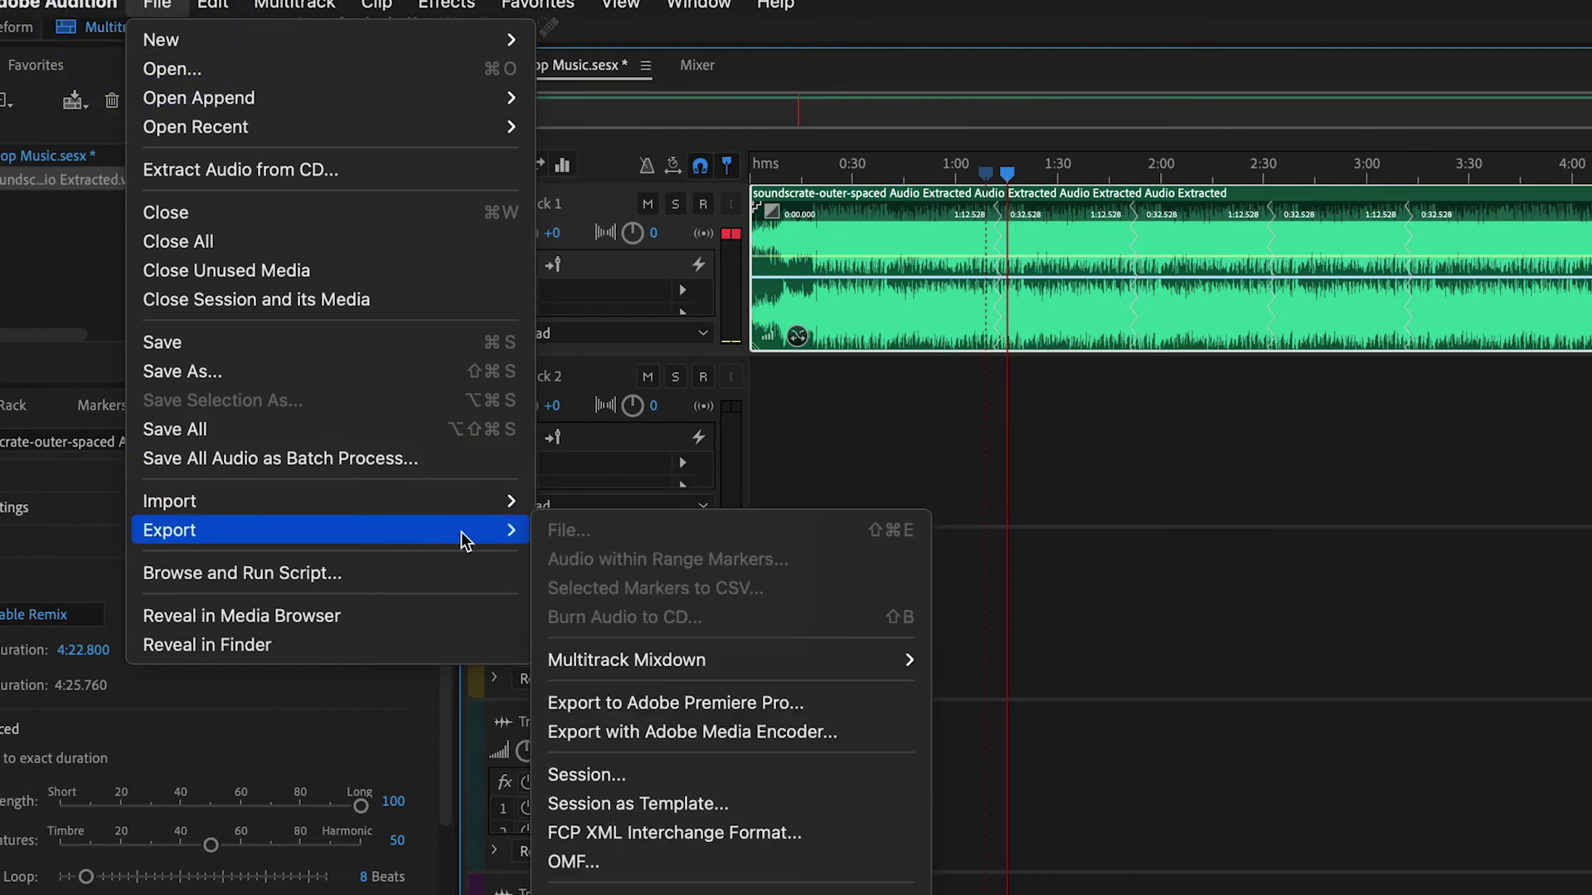
{"action": "left_click", "coordinate": [670, 706]}
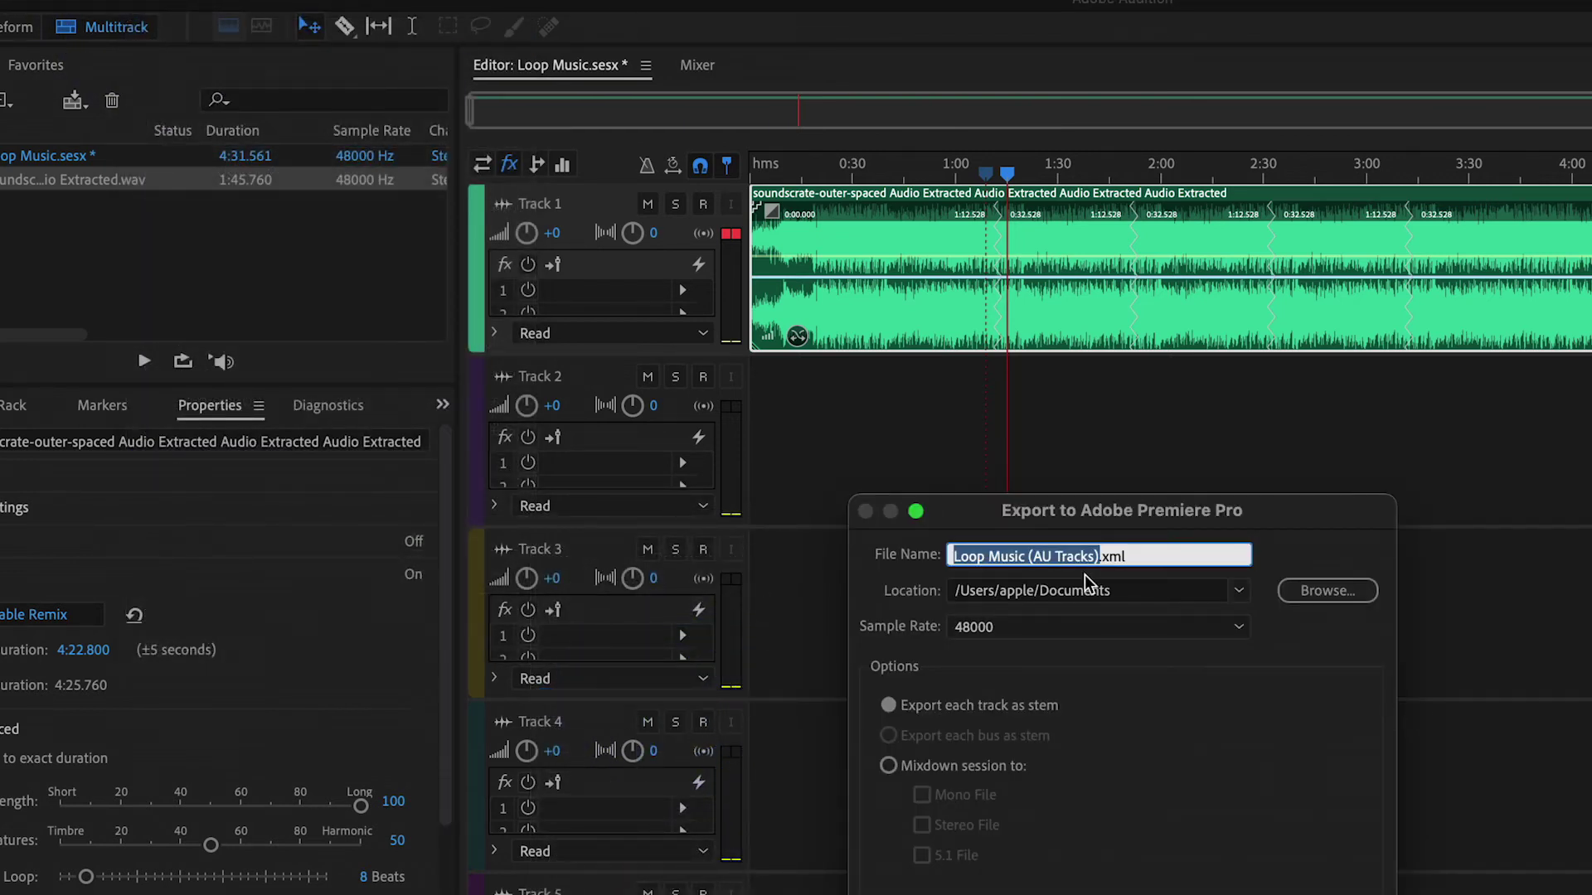
{"action": "left_click", "coordinate": [1326, 891]}
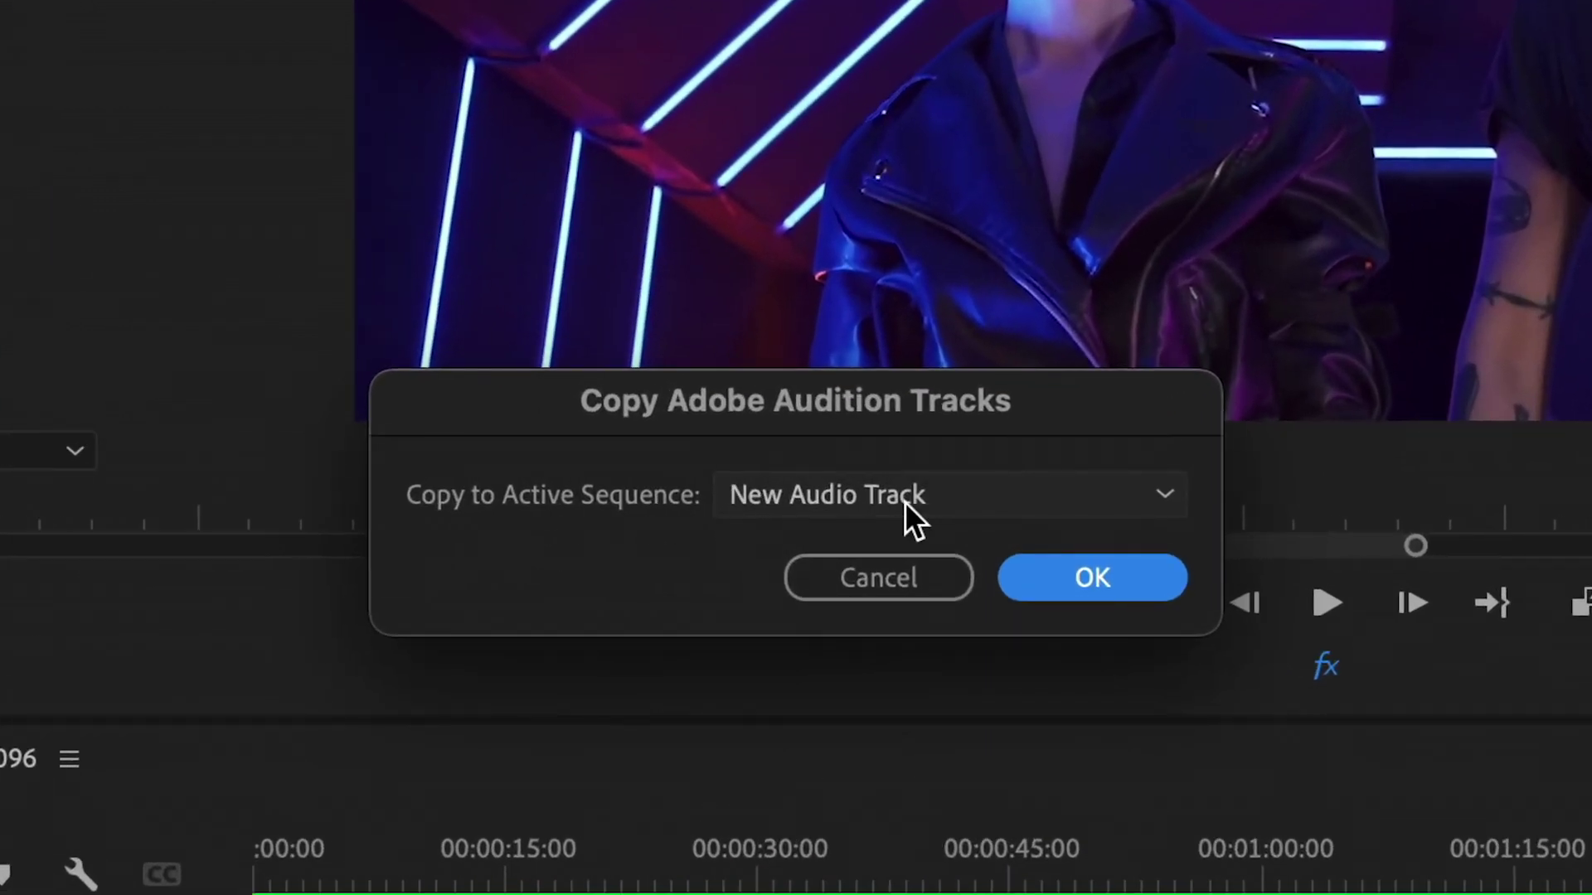
Copy the Audition tracks into the active sequence on Audio 1
{"action": "left_click", "coordinate": [903, 501]}
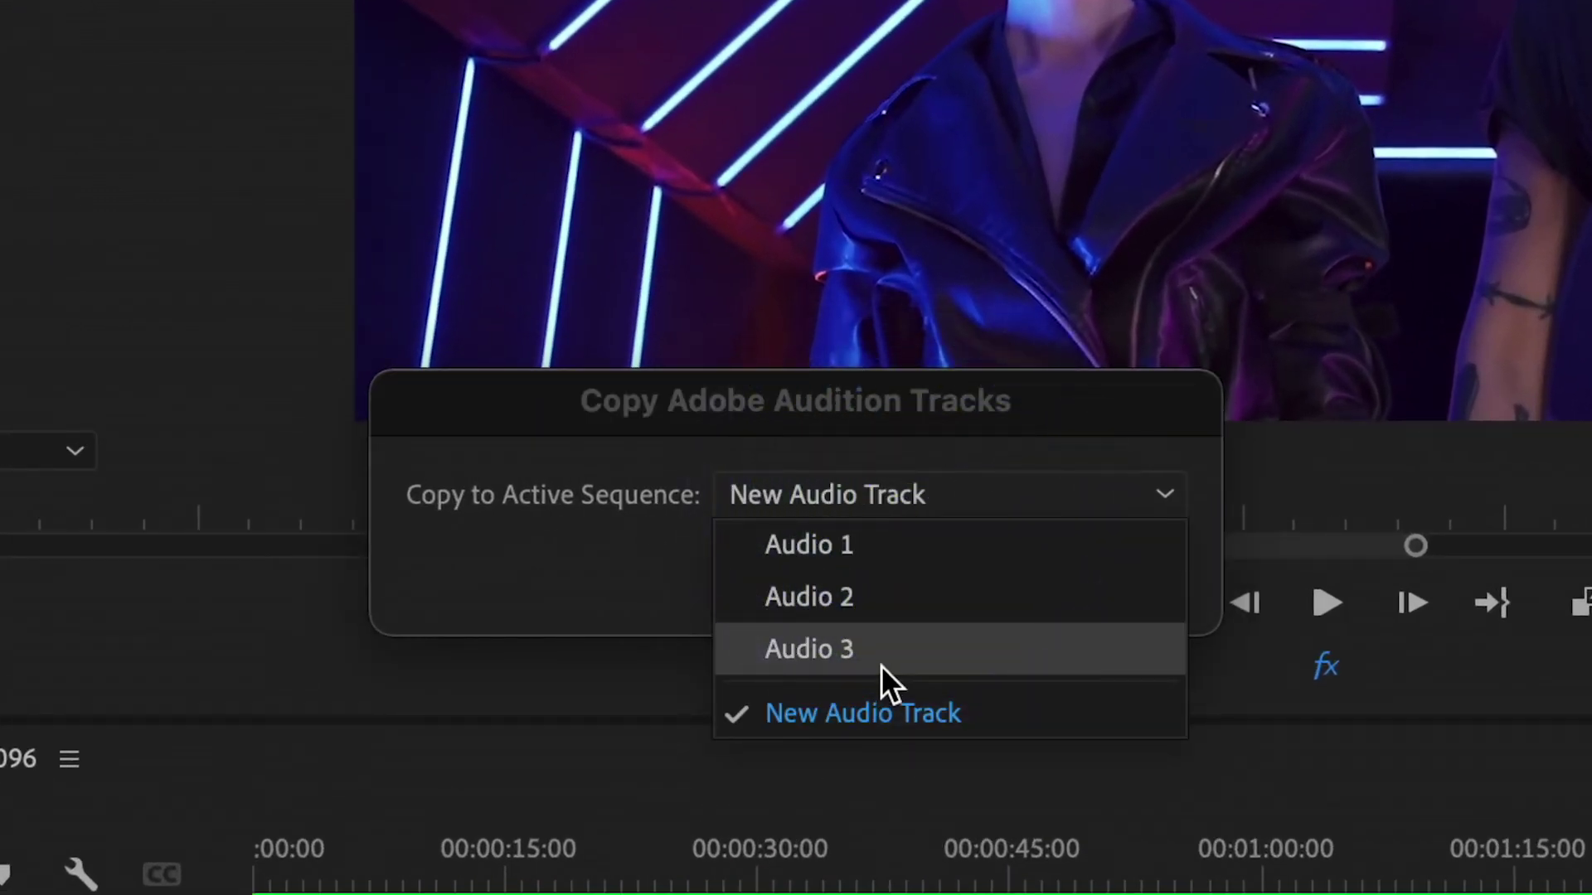
{"action": "left_click", "coordinate": [871, 545]}
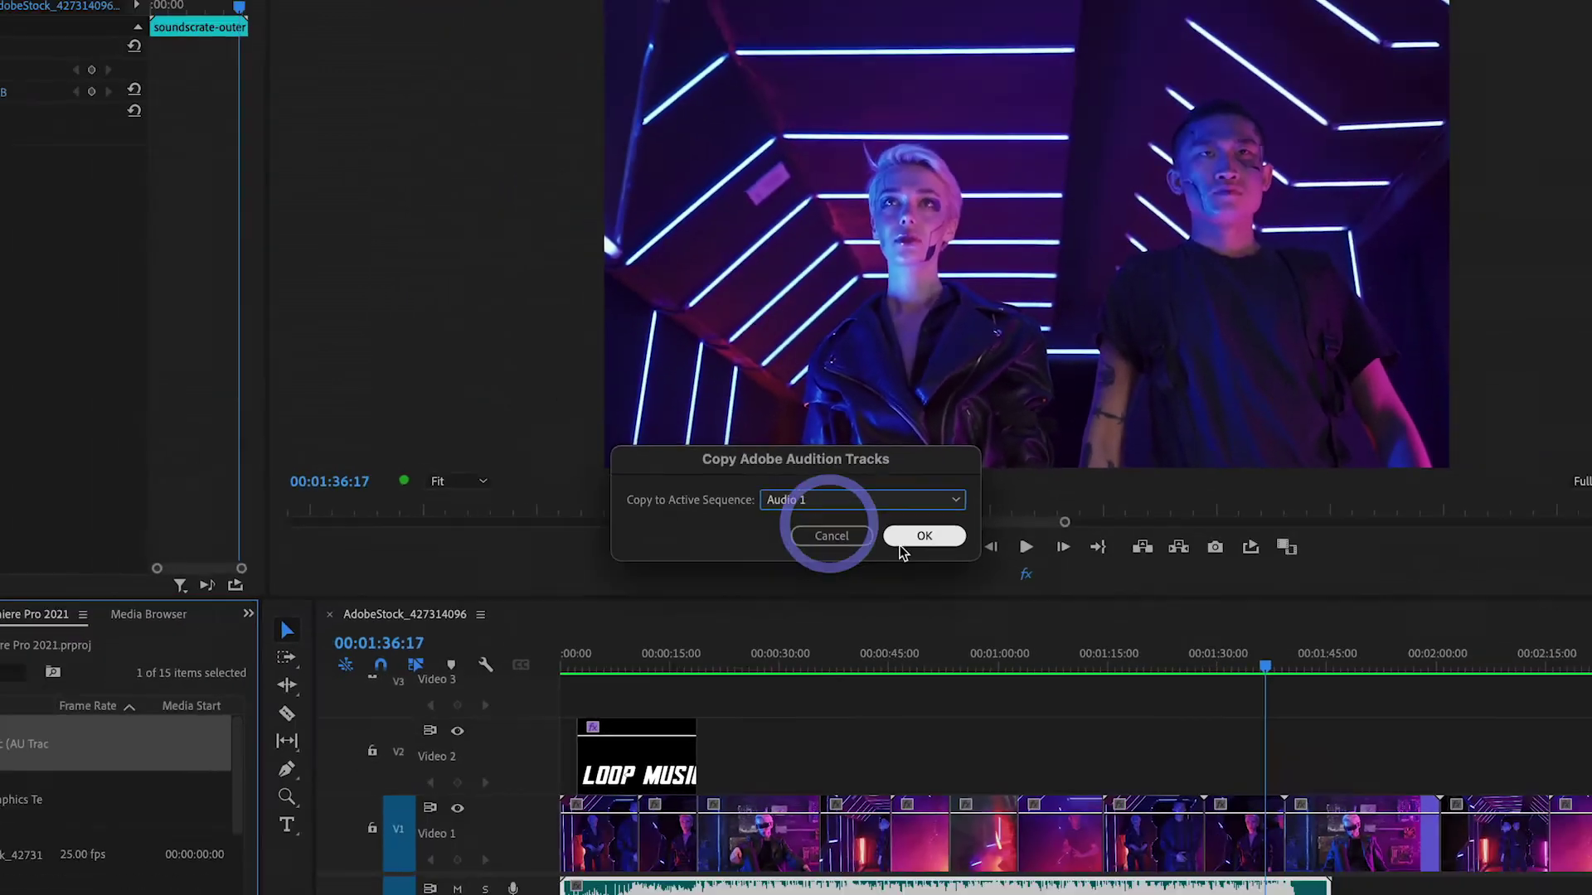
{"action": "left_click", "coordinate": [922, 537]}
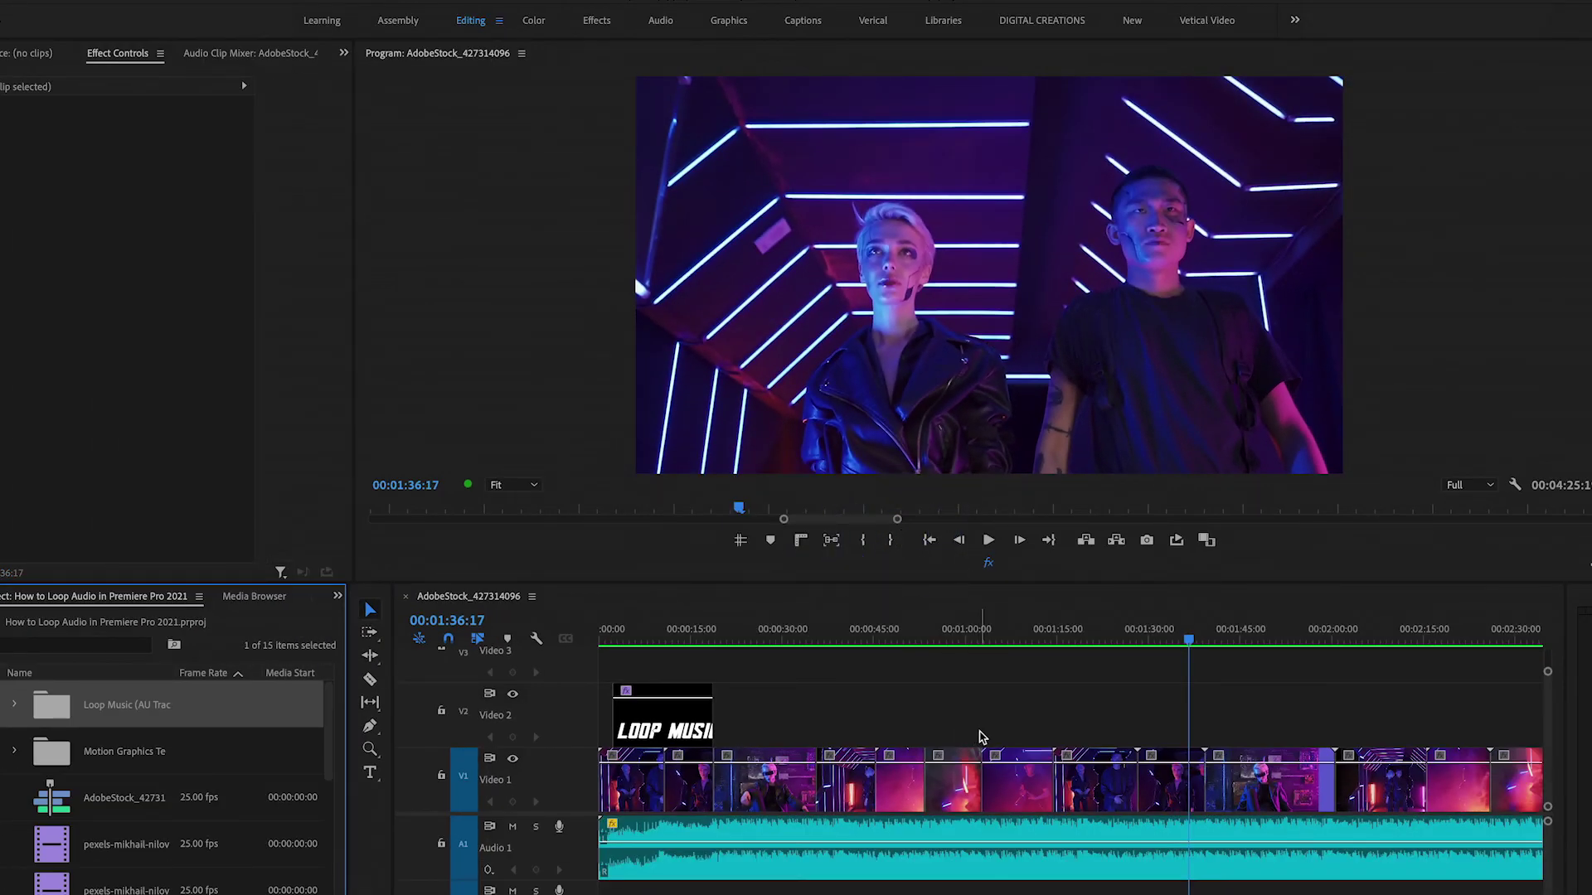
Trim the music's end on Audio 1 to the video's end at 00:03:29:05
{"action": "key", "text": "minus"}
{"action": "left_click", "coordinate": [1260, 634]}
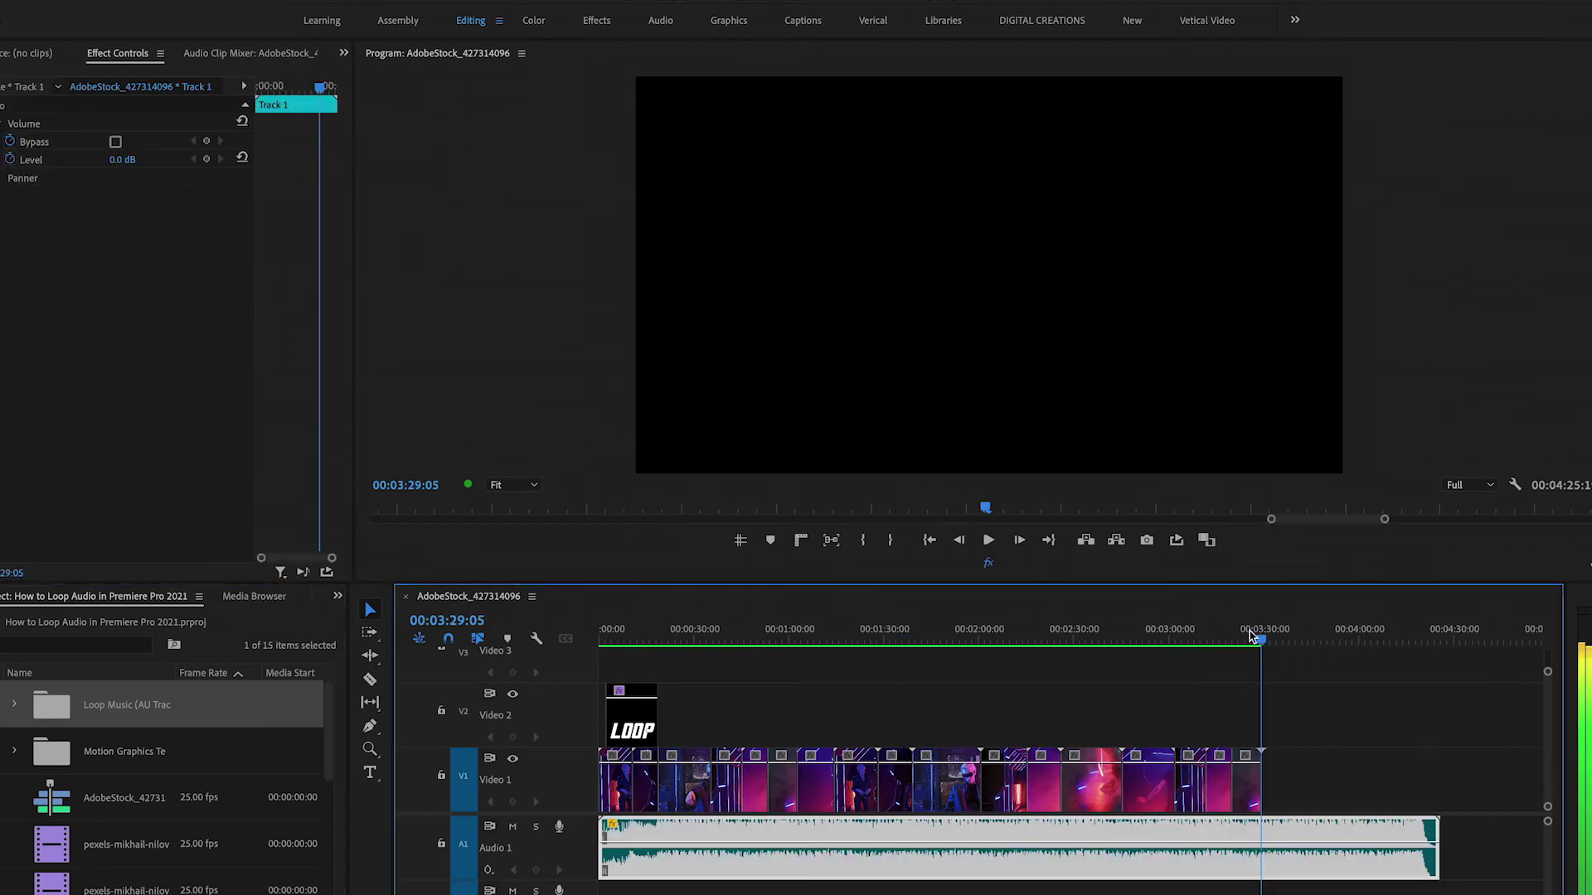
{"action": "left_click_drag", "start_coordinate": [1432, 872], "coordinate": [1265, 852]}
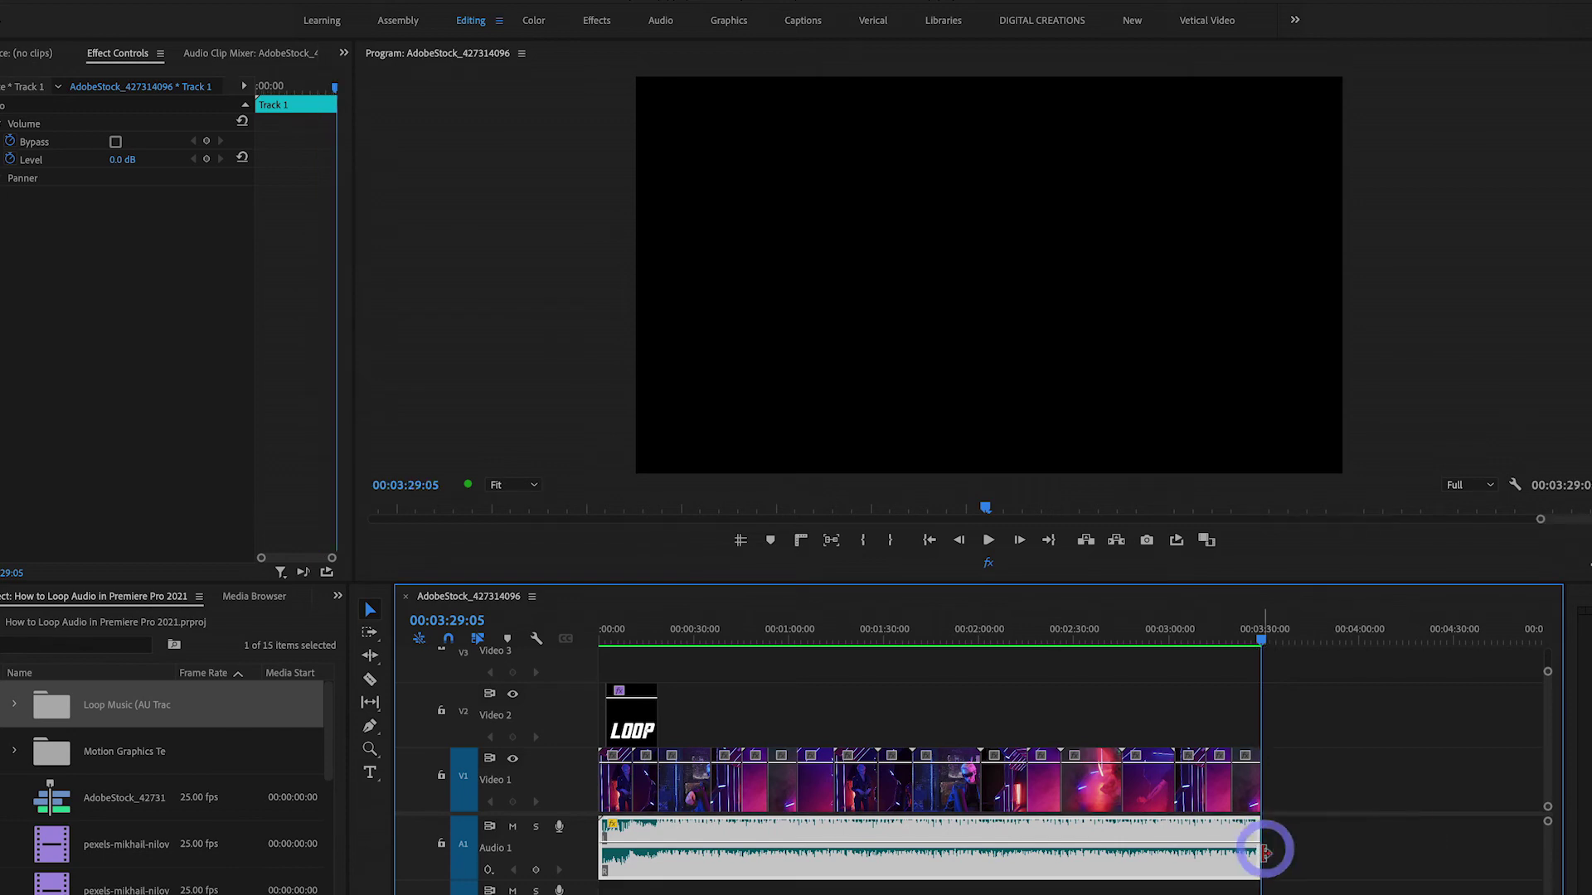
Fit the trimmed sequence in view and play it from the start to check the cut
{"action": "left_click", "coordinate": [1233, 636]}
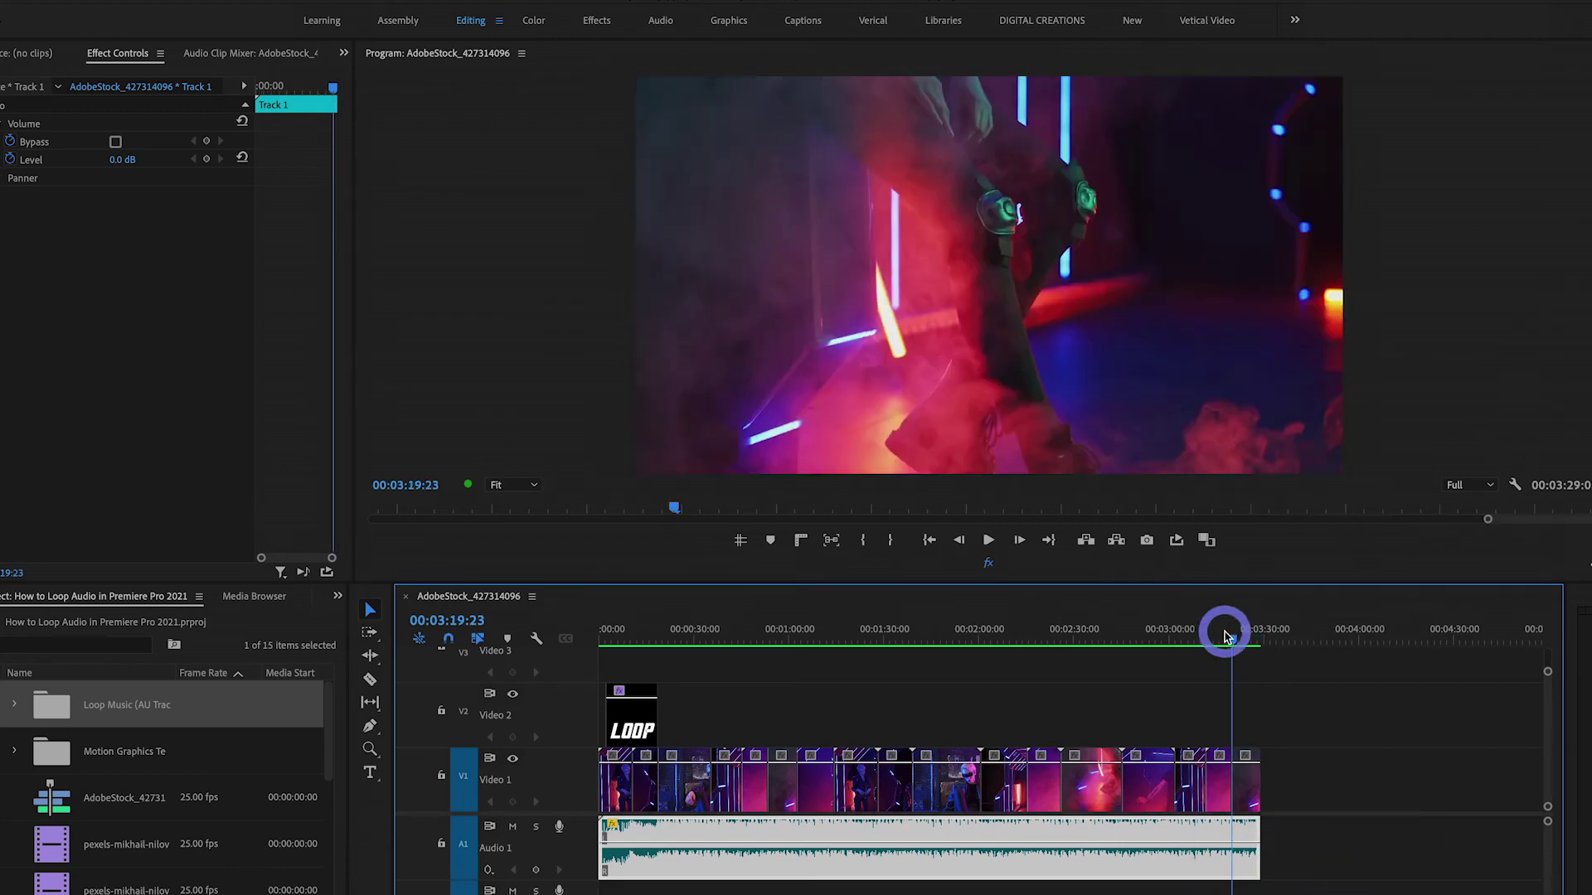
{"action": "key", "text": "backslash"}
{"action": "left_click_drag", "start_coordinate": [1281, 638], "coordinate": [595, 637]}
{"action": "key", "text": "space"}
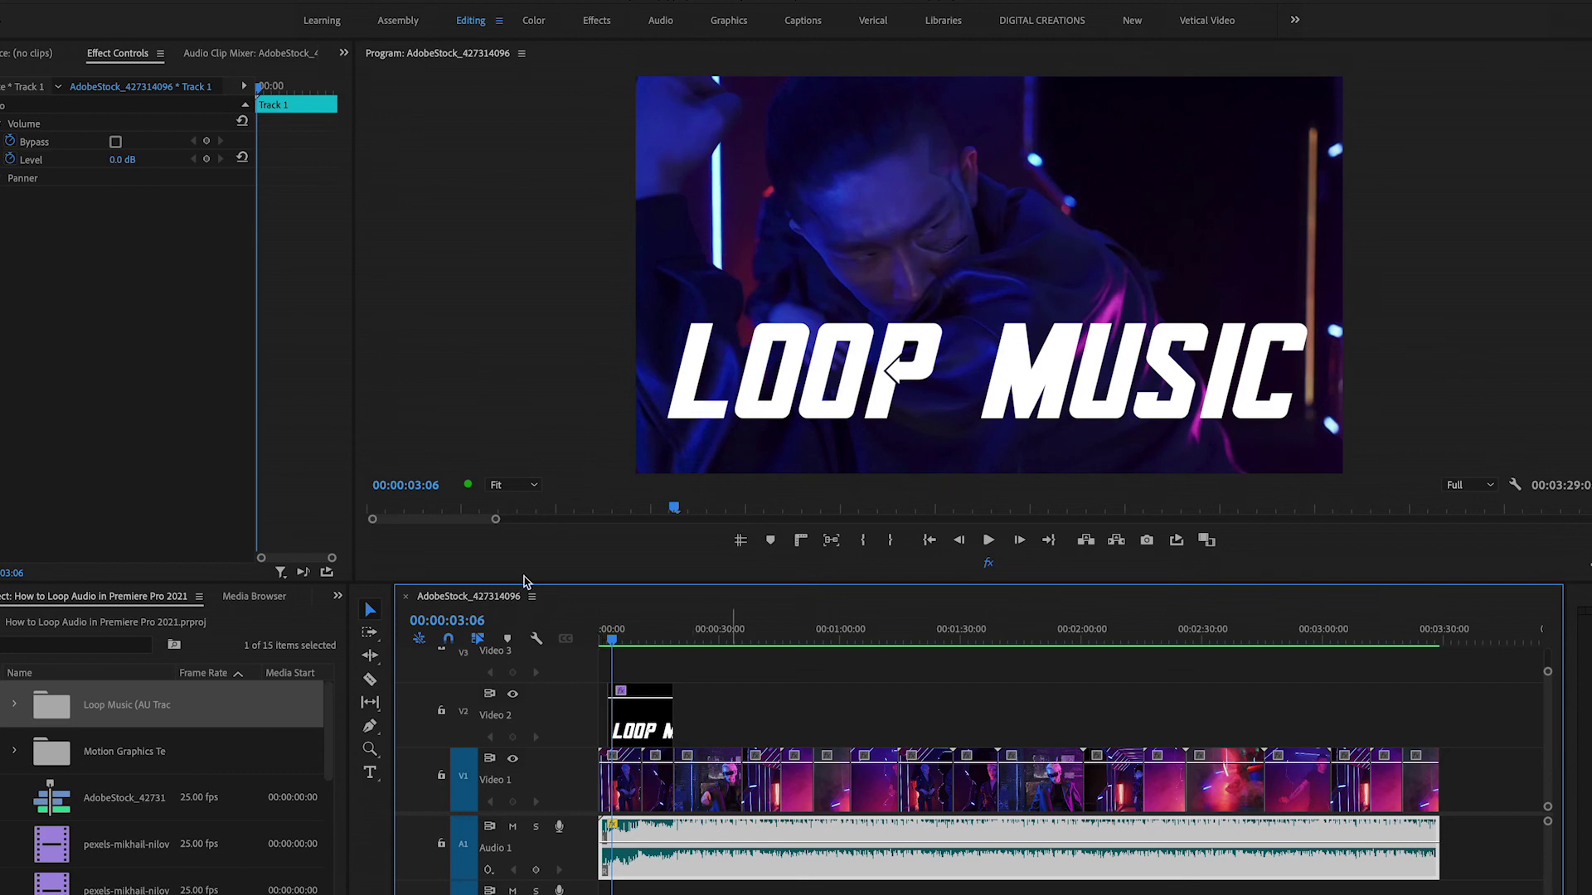
{"action": "left_click", "coordinate": [122, 711]}
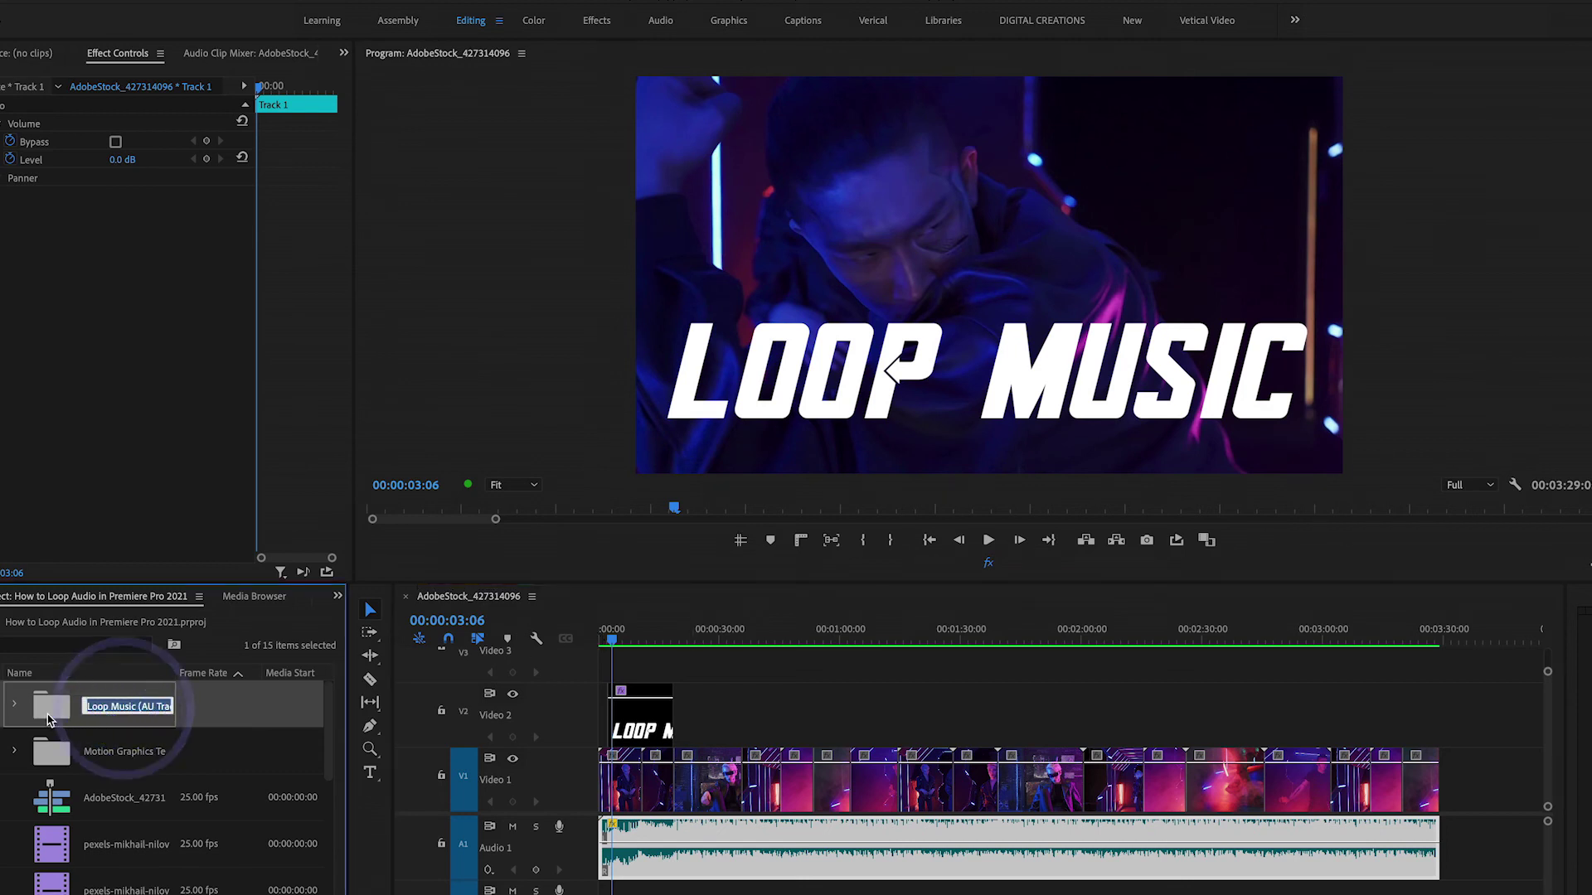
{"action": "double_click", "coordinate": [51, 715]}
{"action": "left_click", "coordinate": [75, 762]}
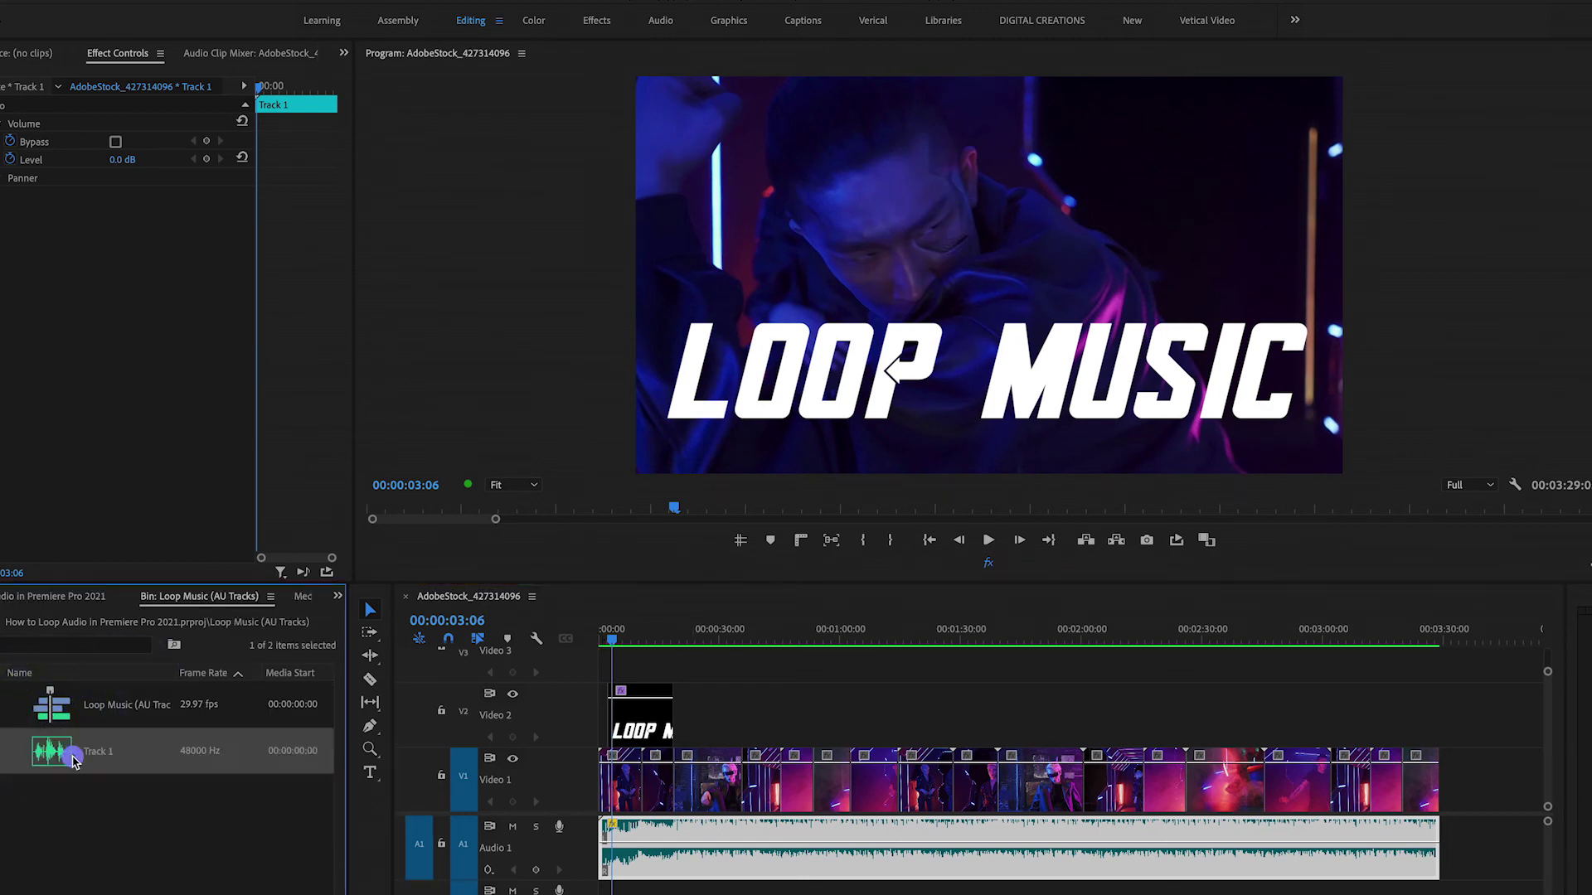
{"action": "left_click", "coordinate": [2, 630]}
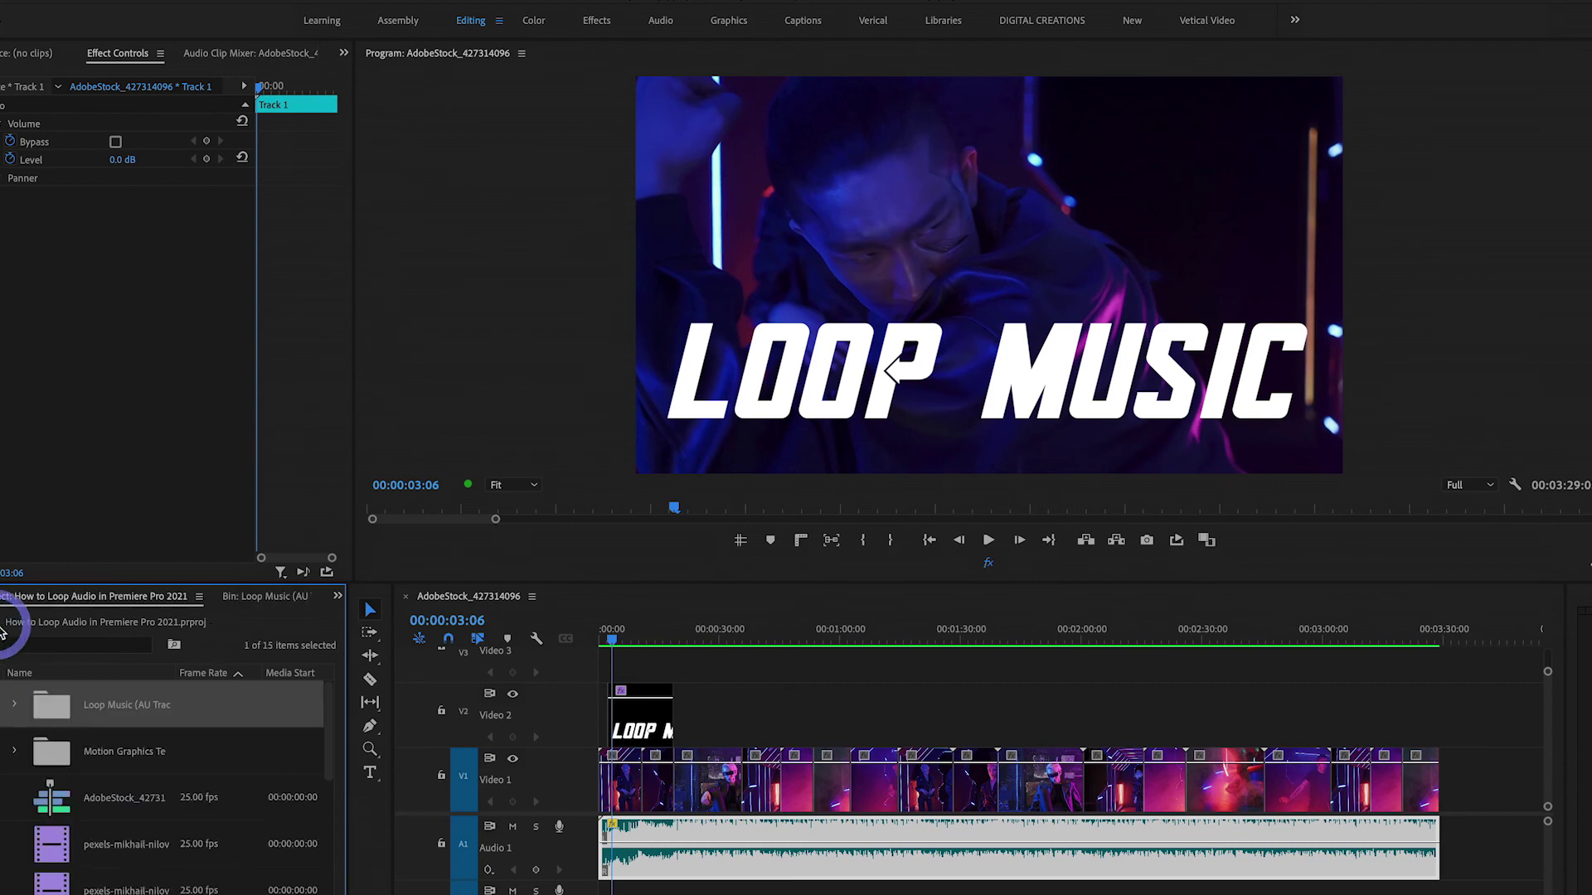